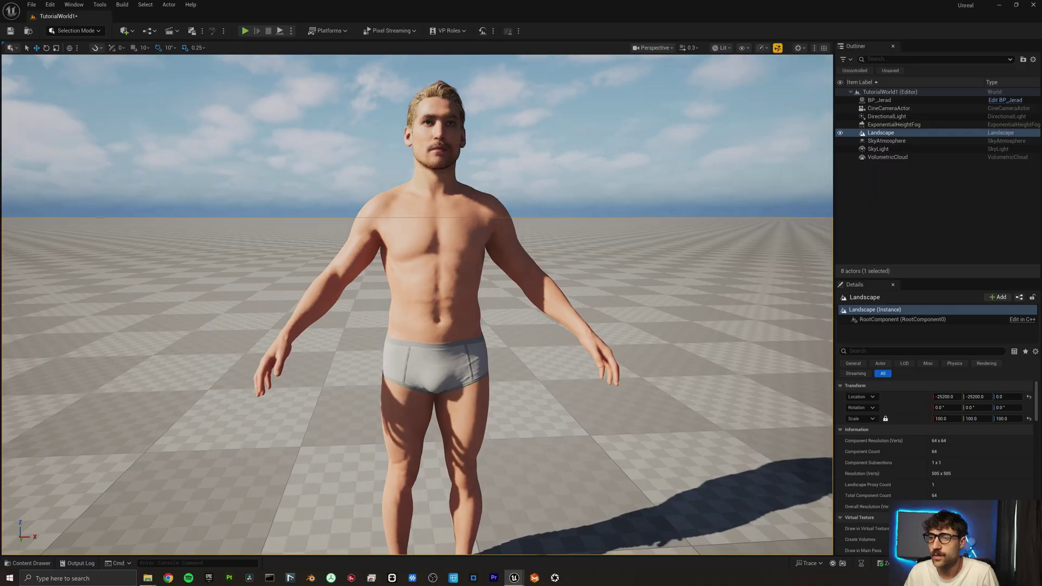
- Bring up the Jerad MetaHuman character editor and maximize its window
{"action": "right_click_drag", "start_coordinate": [391, 345], "coordinate": [378, 339]}
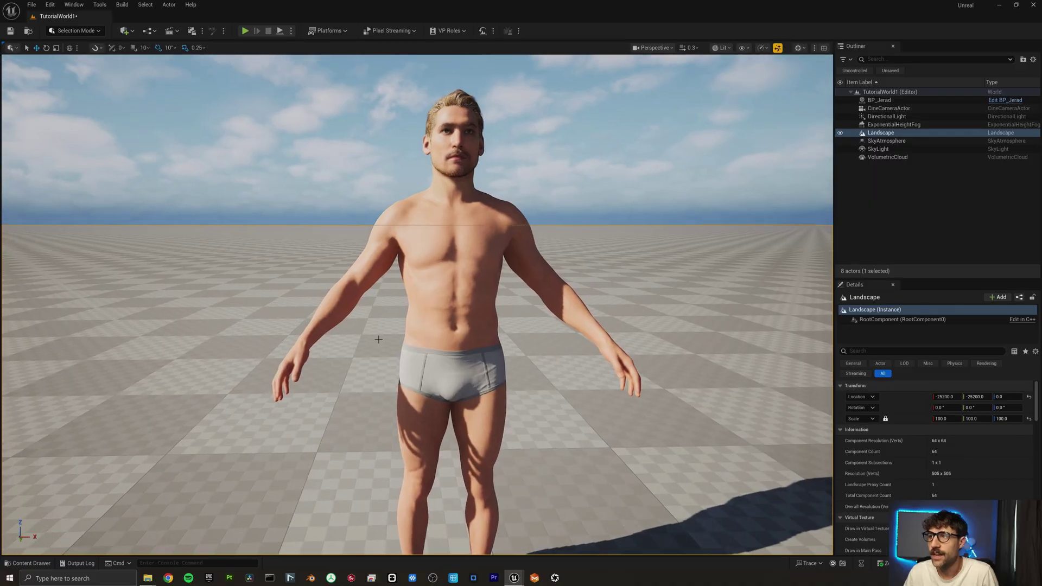
{"action": "mouse_move", "coordinate": [507, 239]}
{"action": "right_mouse_down"}
{"action": "mouse_move", "coordinate": [509, 263]}
{"action": "mouse_move", "coordinate": [509, 247]}
{"action": "right_mouse_up"}
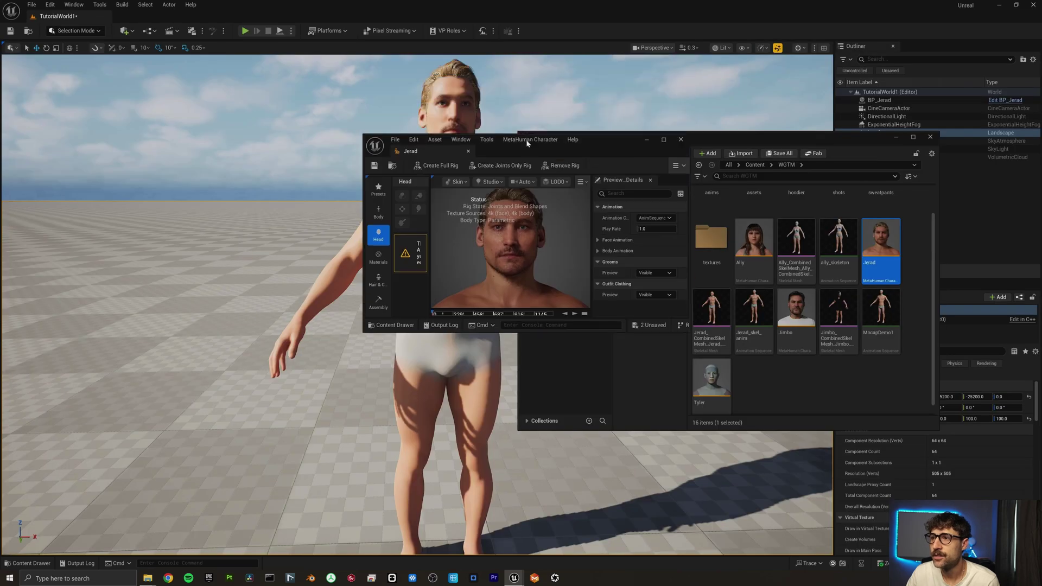
{"action": "left_click_drag", "start_coordinate": [596, 187], "coordinate": [603, 2]}
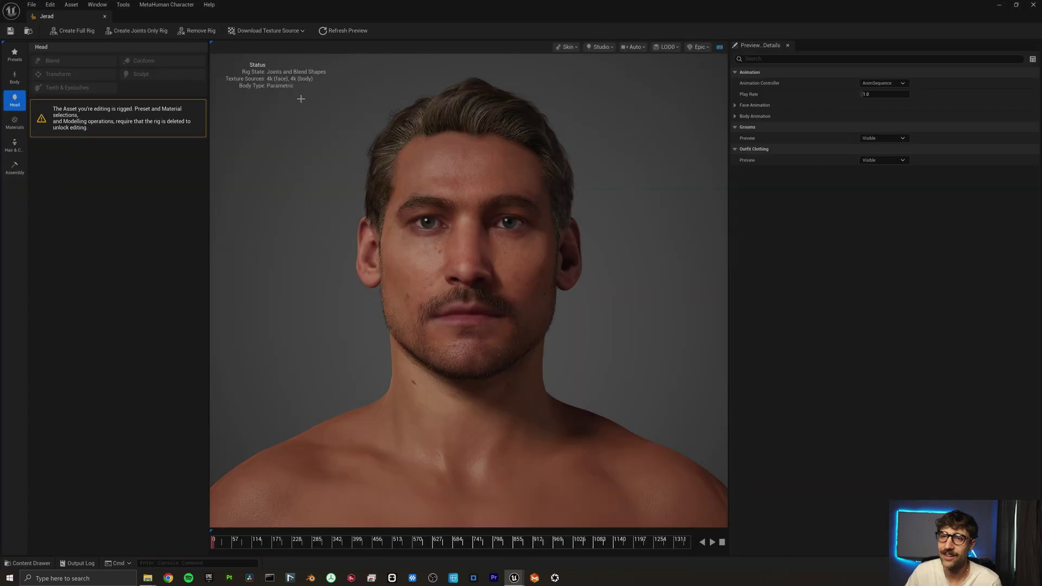
- Review the resolution options for downloading the character's texture sources
{"action": "scroll", "coordinate": [303, 99], "scroll_direction": "down", "scroll_amount": 3}
{"action": "left_click", "coordinate": [266, 31]}
{"action": "left_click", "coordinate": [266, 31]}
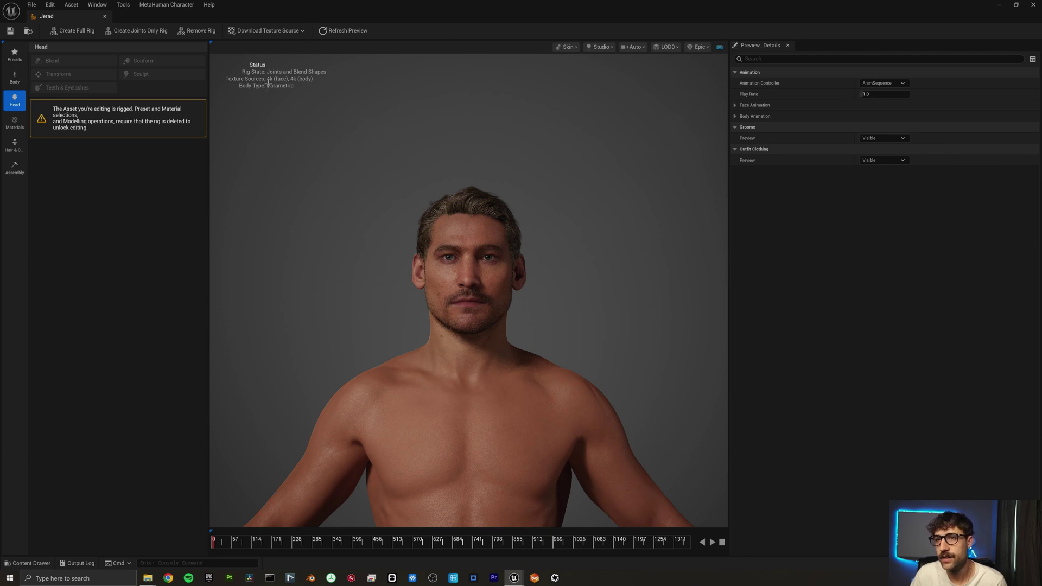
{"action": "left_click", "coordinate": [266, 30]}
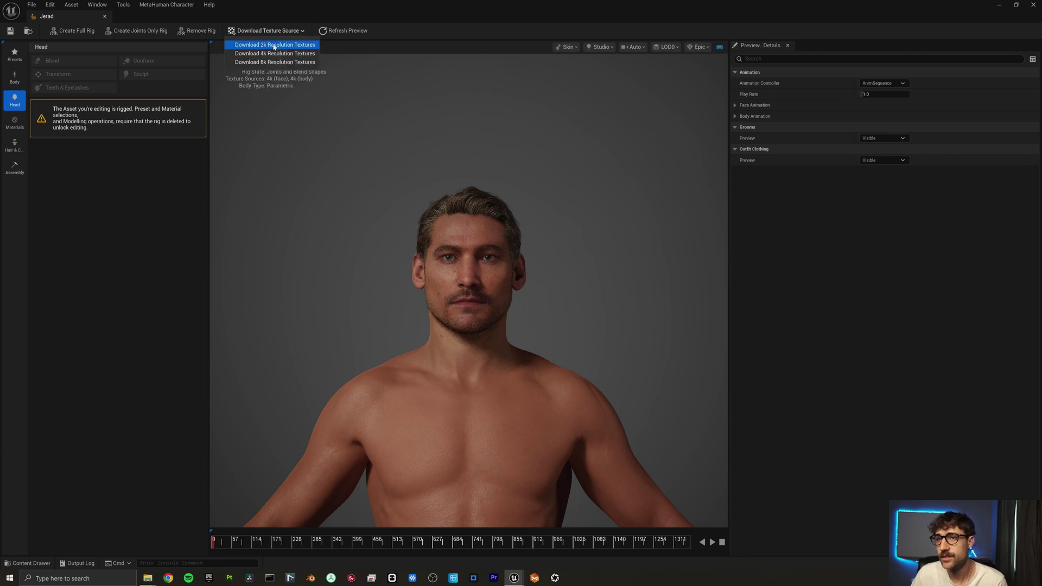
{"action": "left_click", "coordinate": [250, 36]}
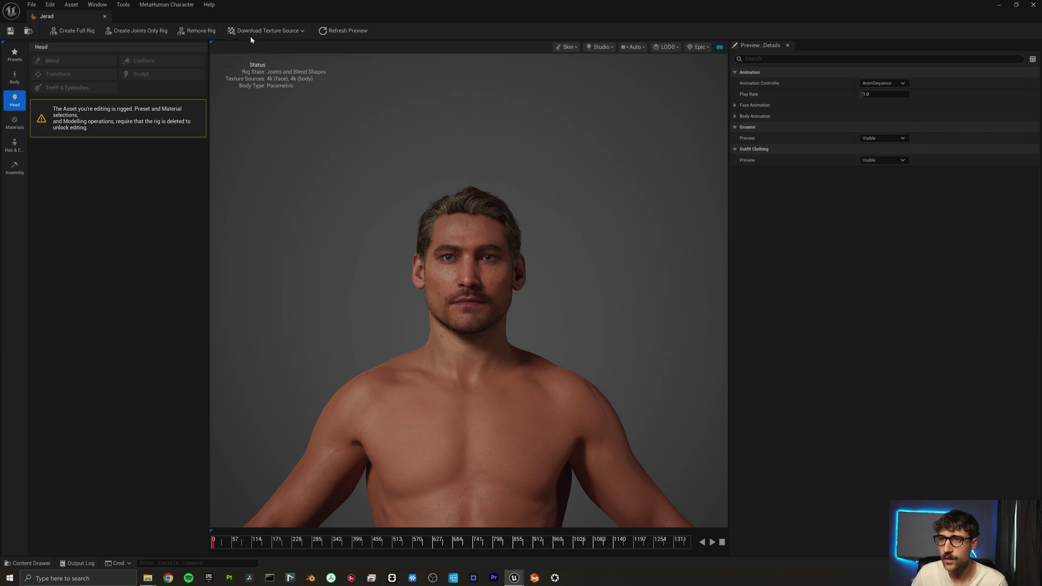
- Export Jerad's combined skeletal mesh into the WGTM content folder under the suggested name
{"action": "left_click", "coordinate": [165, 4]}
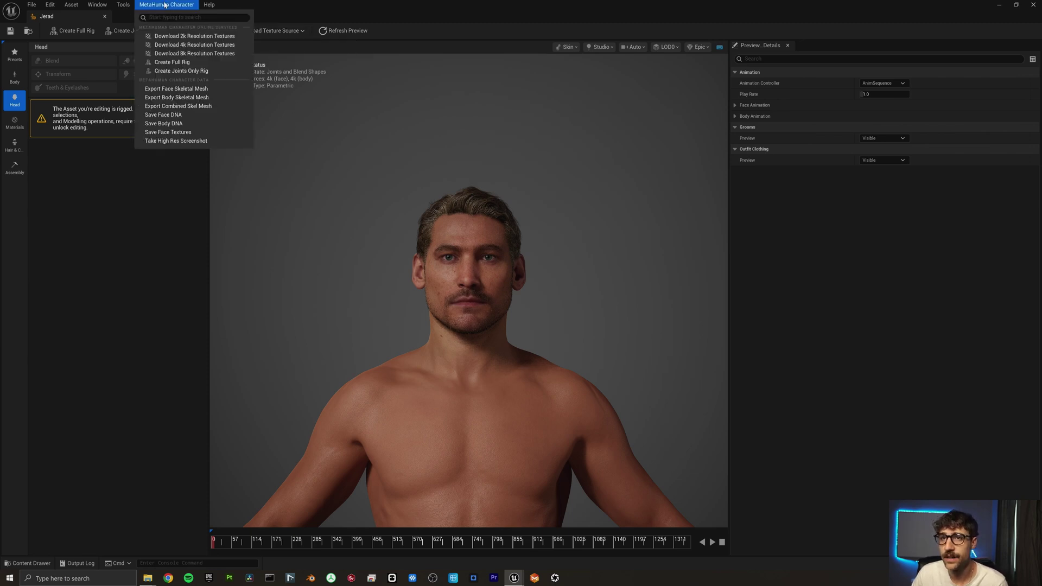
{"action": "left_click", "coordinate": [185, 106]}
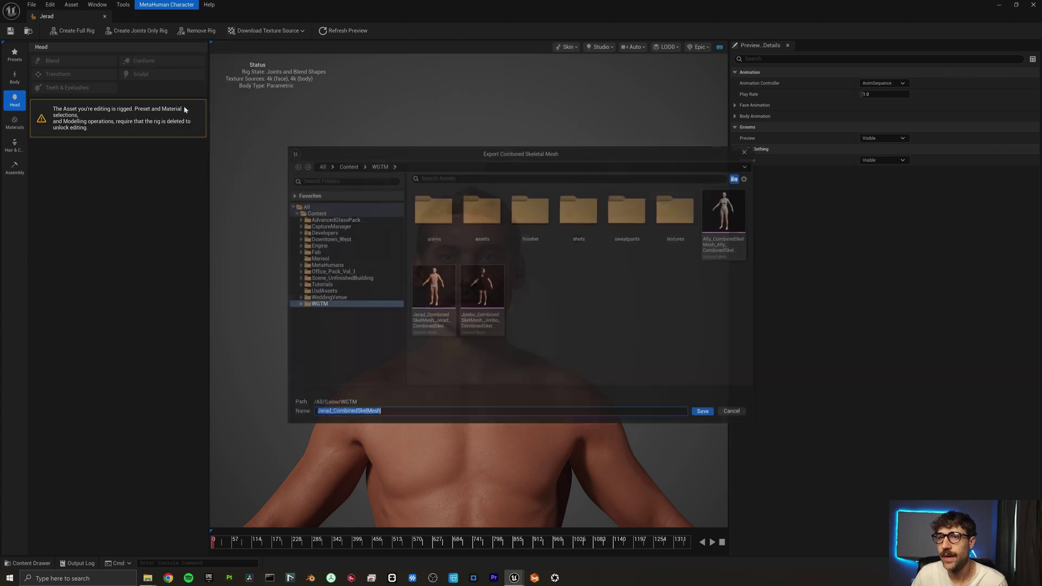
{"action": "left_click", "coordinate": [706, 412]}
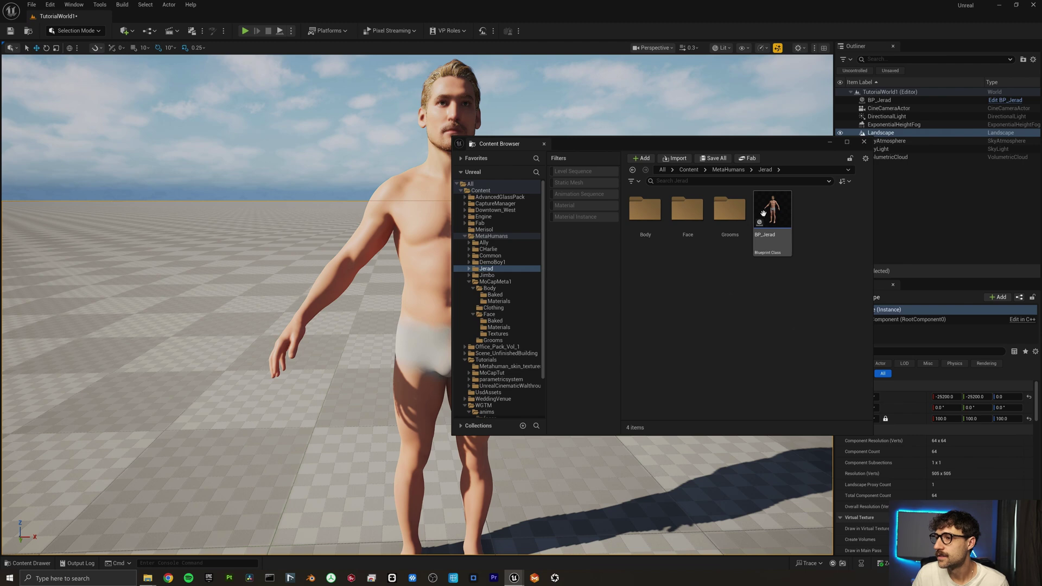
- Open the BP_Jerad blueprint from the MetaHumans/Jerad folder and select its Body component
{"action": "left_click", "coordinate": [764, 213]}
{"action": "double_click", "coordinate": [763, 213]}
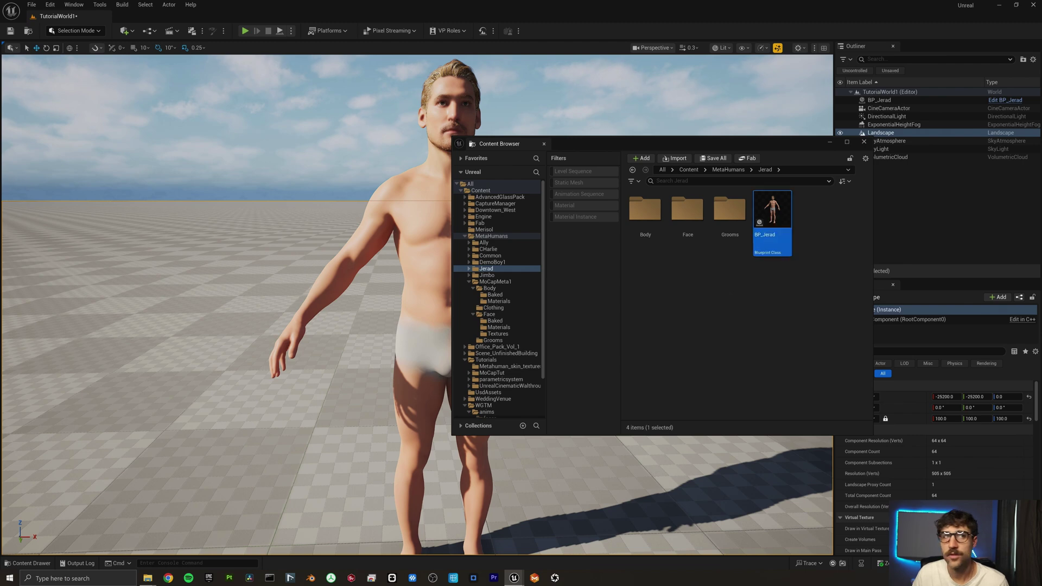
{"action": "left_click", "coordinate": [35, 90]}
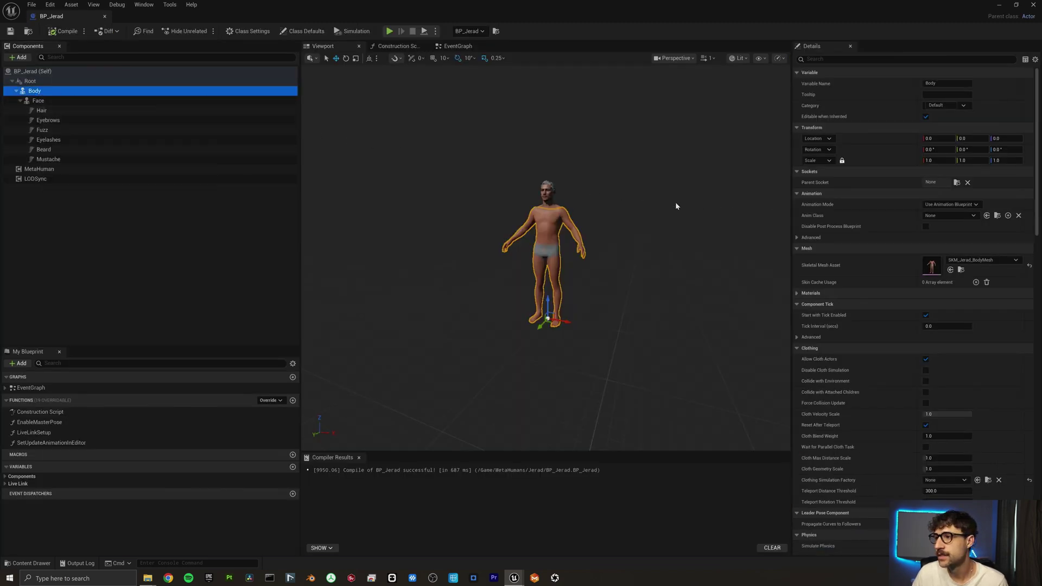
- Open the Body component's skeletal mesh, SKM_Jerad_BodyMesh, and its MI_Body_Baked material
{"action": "left_click", "coordinate": [933, 266]}
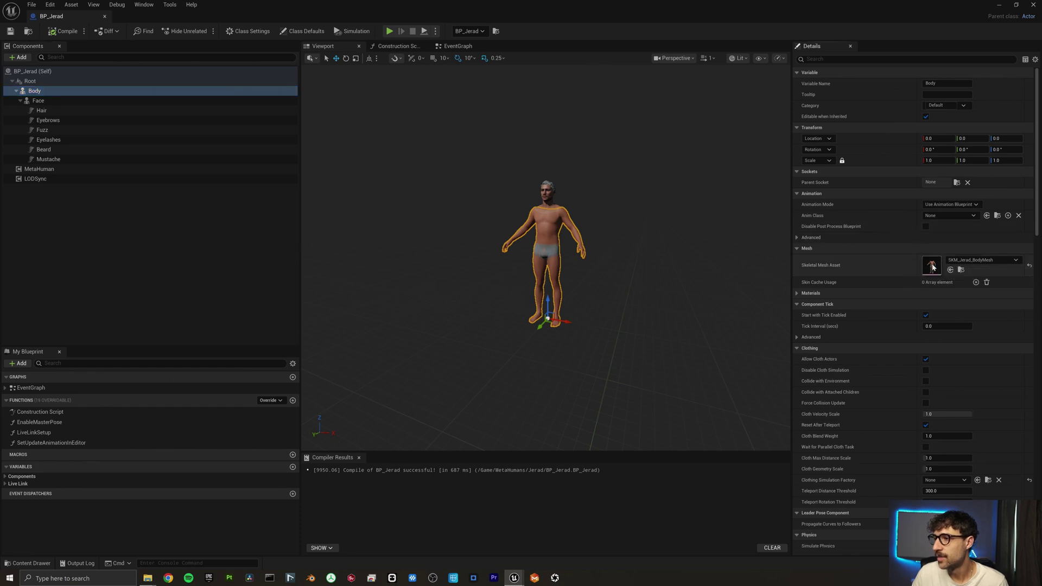
{"action": "double_click", "coordinate": [938, 267]}
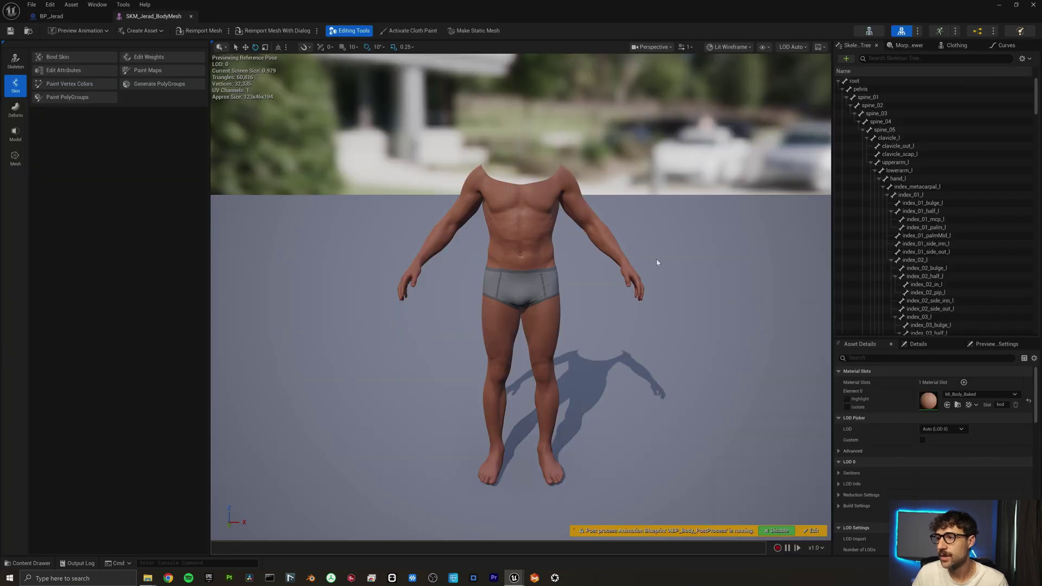
{"action": "double_click", "coordinate": [929, 401]}
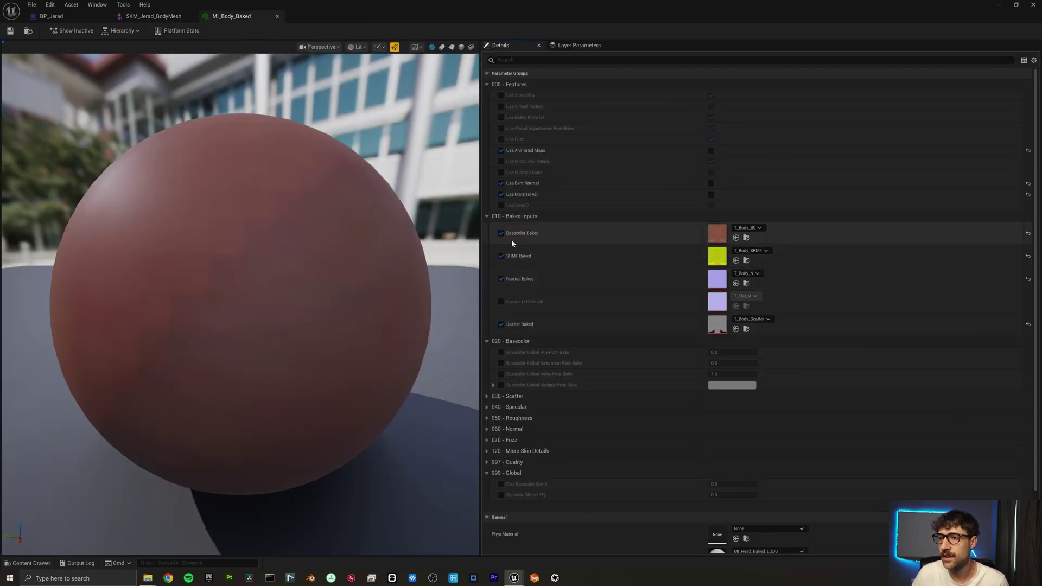
- Locate the material's baked base color texture T_Body_BC in the Content Browser and export it as a PNG to metahuman_skin_texture_demo
{"action": "left_click", "coordinate": [747, 239]}
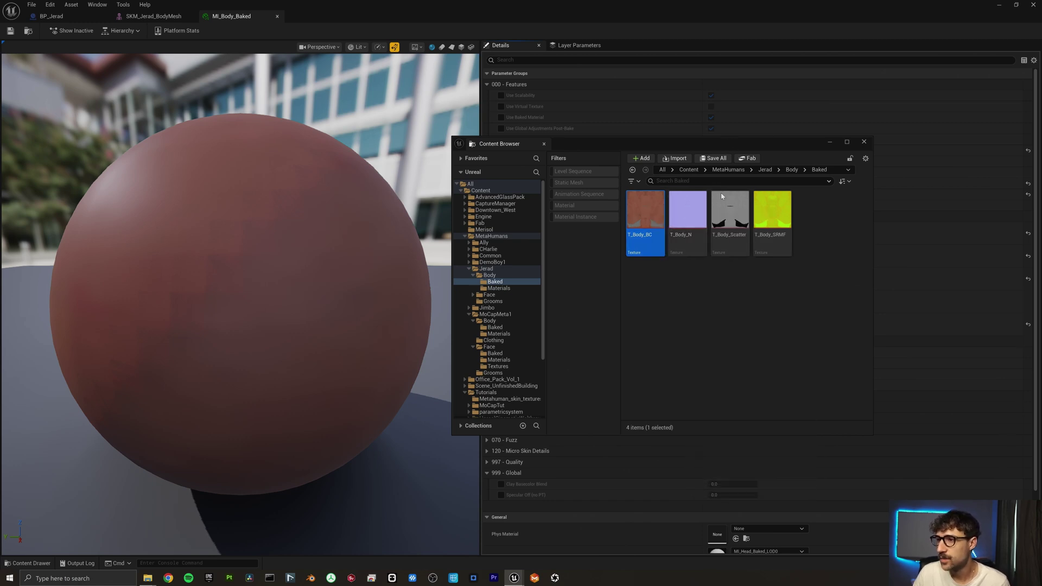
{"action": "left_click_drag", "start_coordinate": [598, 143], "coordinate": [398, 185]}
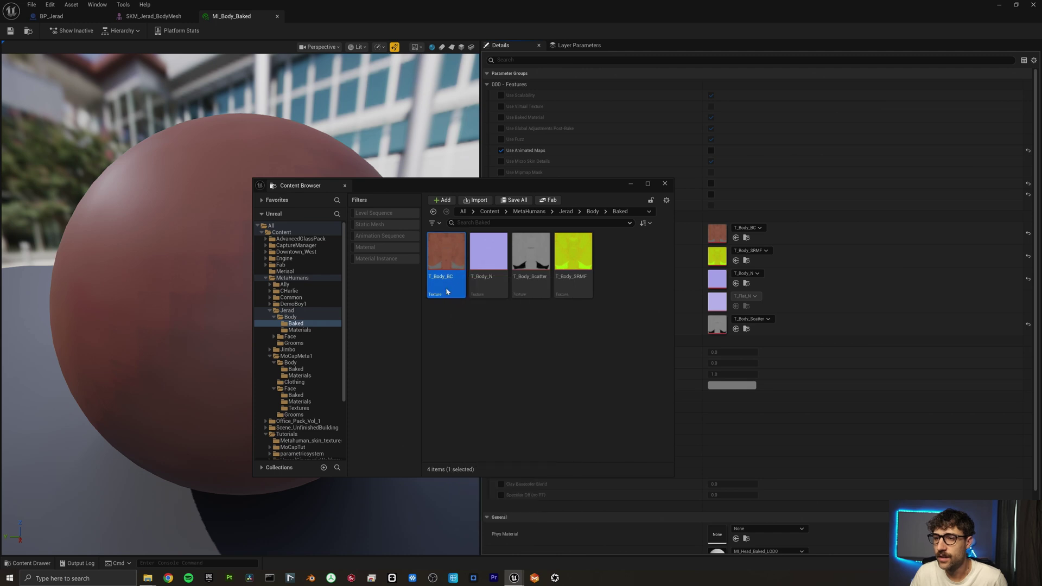
{"action": "right_click", "coordinate": [444, 250]}
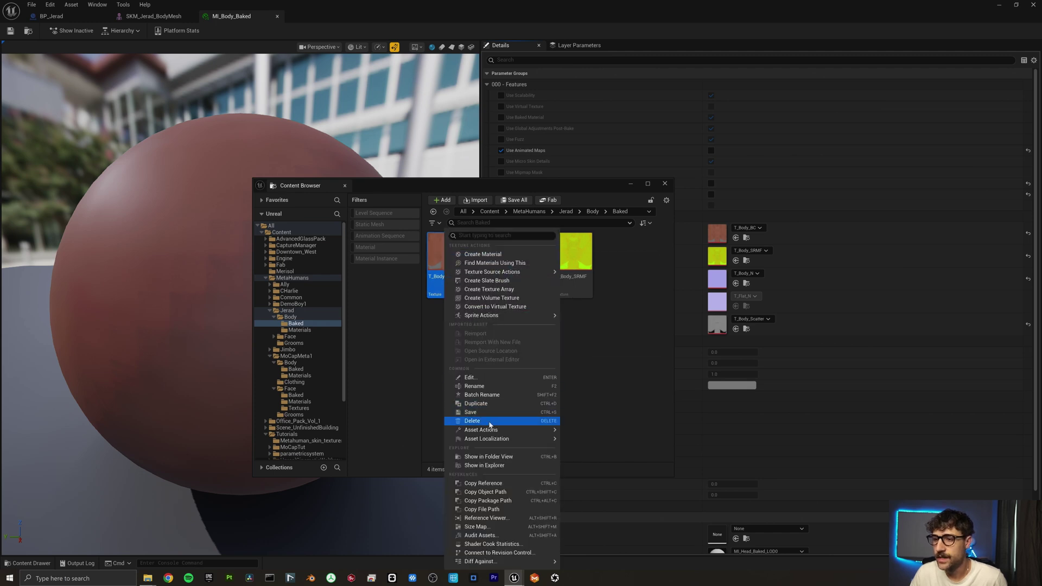
{"action": "mouse_move", "coordinate": [501, 431]}
{"action": "key", "text": "Escape"}
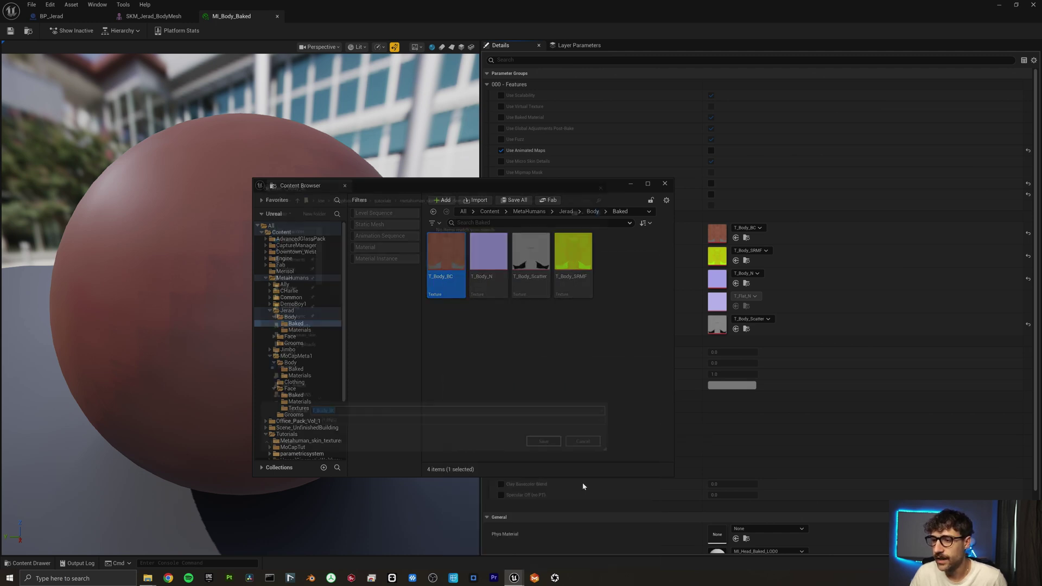
- Export the body normal map T_Body_N as a PNG to the metahuman_skin_texture_demo folder
{"action": "left_click", "coordinate": [491, 254]}
{"action": "right_click", "coordinate": [495, 259]}
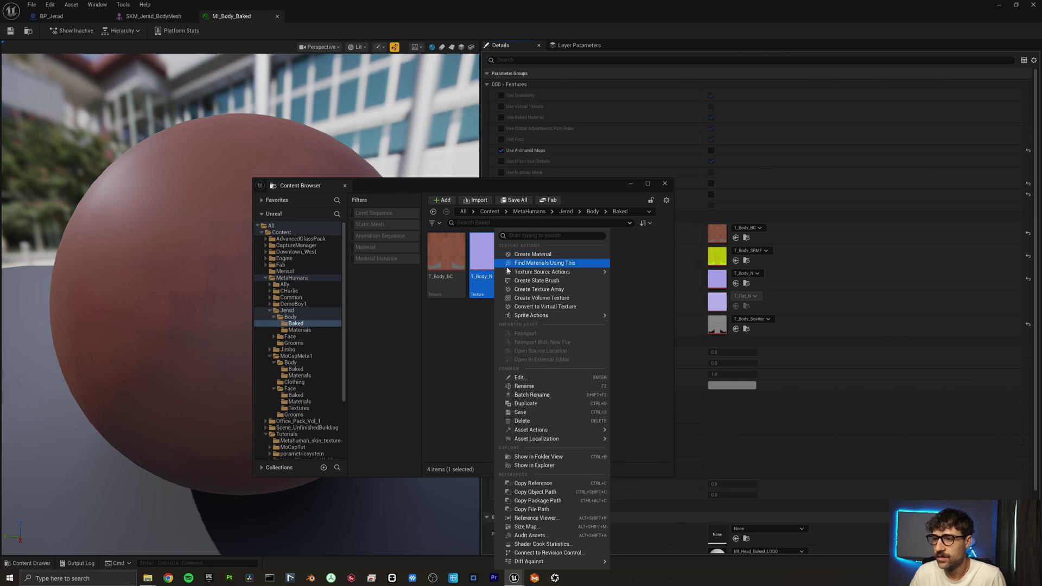
{"action": "mouse_move", "coordinate": [565, 431]}
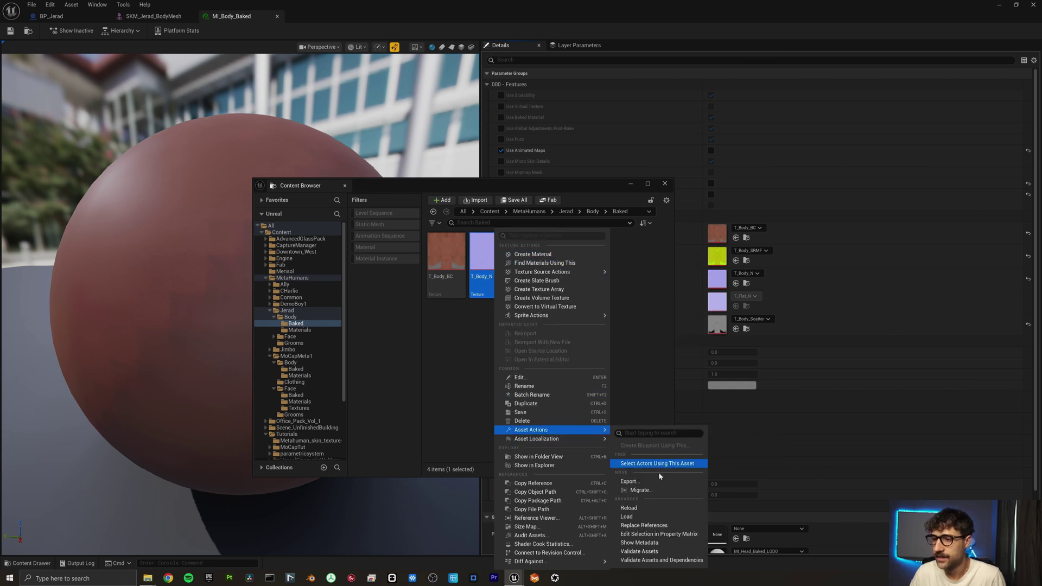
{"action": "left_click", "coordinate": [659, 483]}
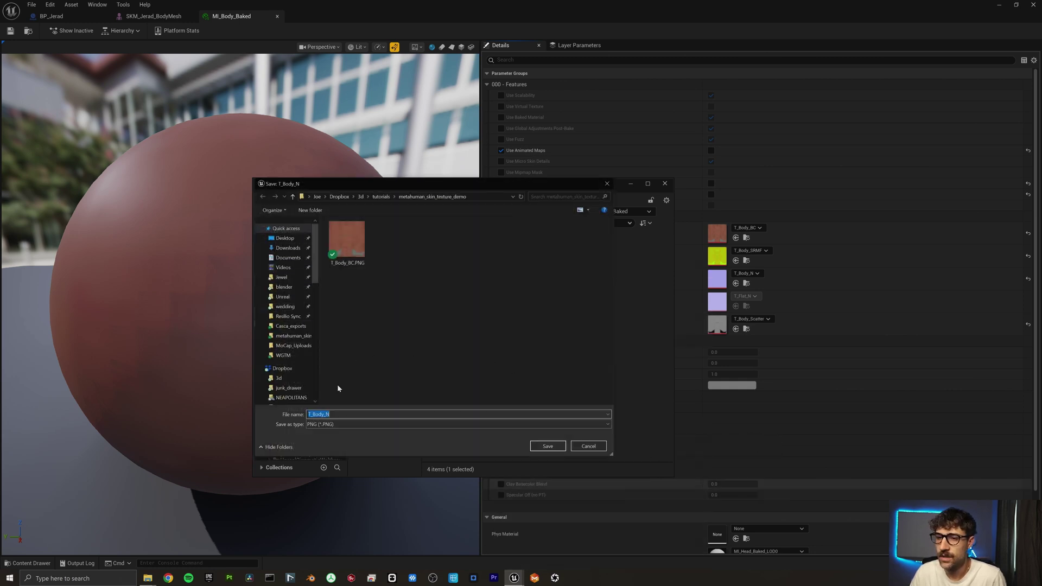
{"action": "left_click", "coordinate": [547, 446]}
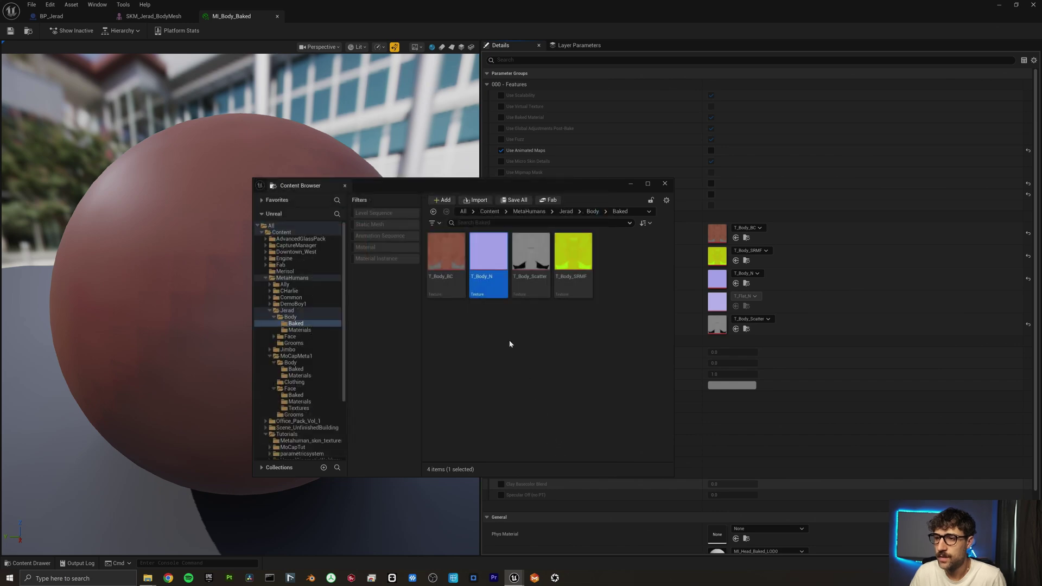
- Return to BP_Jerad and open the Face component's mesh, SKM_Jerad_FaceMesh, and its baked LOD0 face skin material
{"action": "left_click", "coordinate": [153, 15]}
{"action": "left_click", "coordinate": [76, 20]}
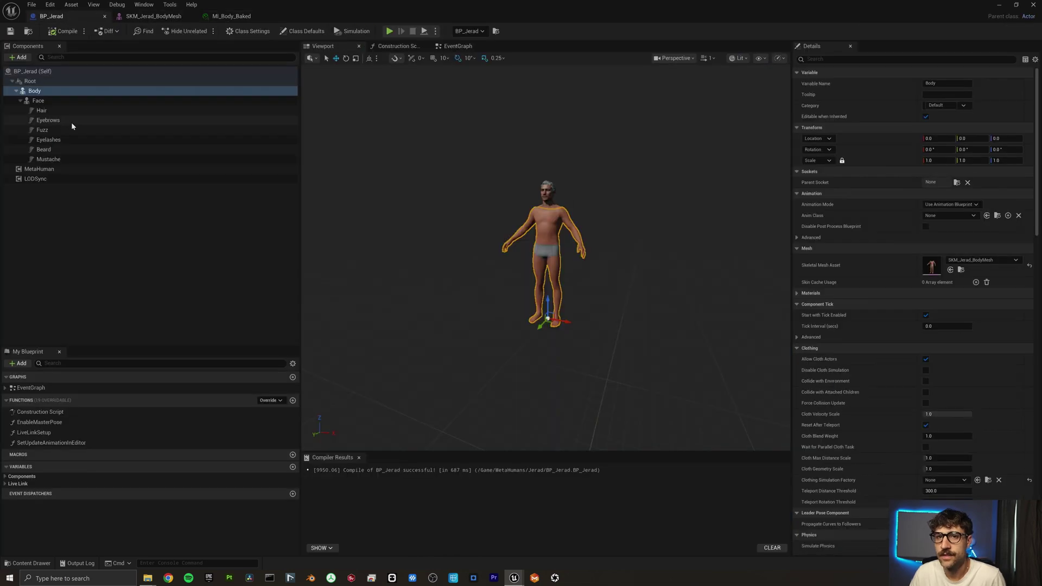
{"action": "left_click", "coordinate": [53, 101]}
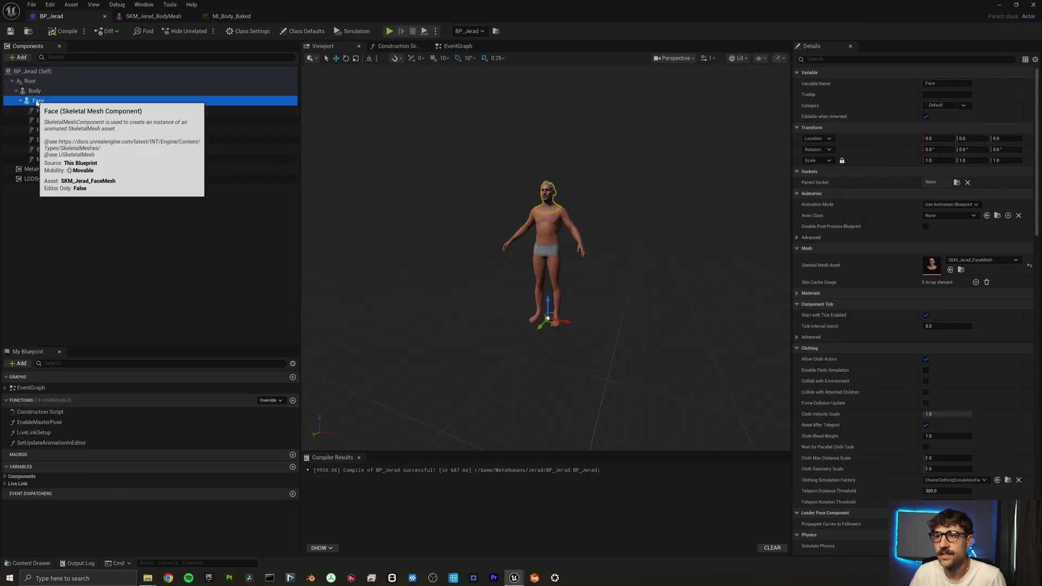
{"action": "left_click", "coordinate": [935, 269]}
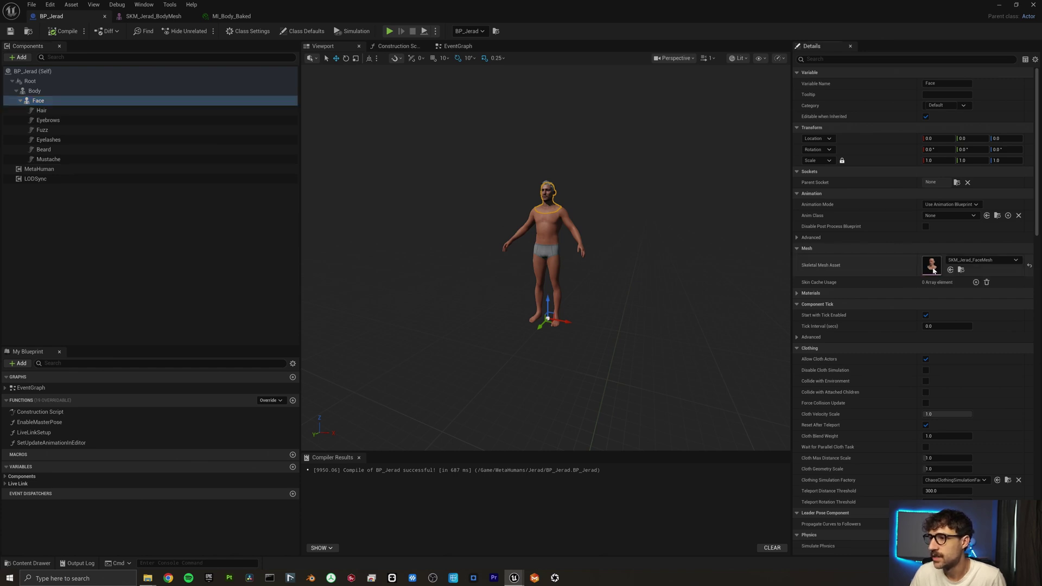
{"action": "double_click", "coordinate": [934, 270]}
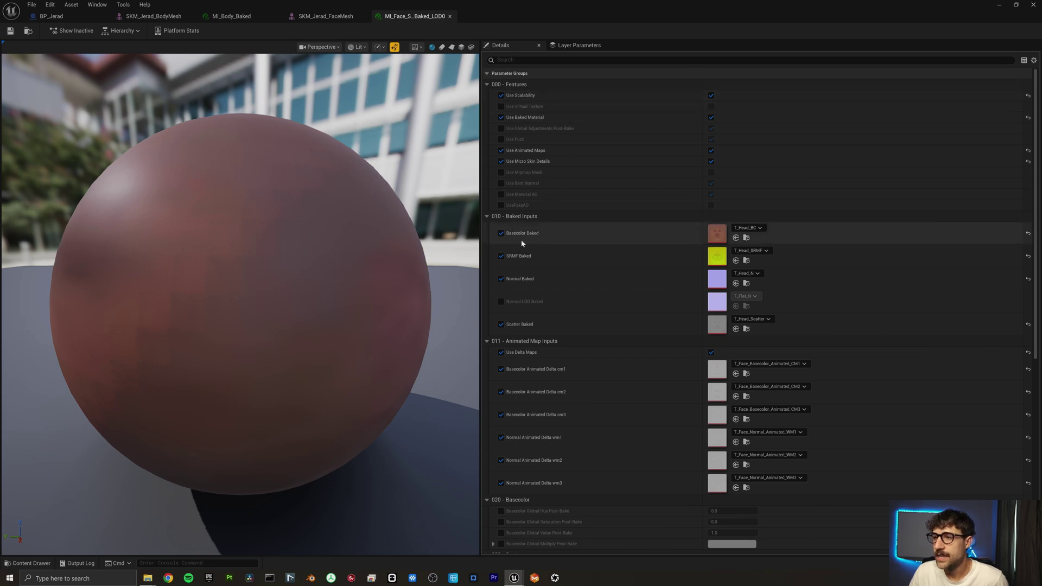
- Locate the face material's base color texture T_Head_BC in the Content Browser and export it as a PNG to metahuman_skin_texture_demo
{"action": "left_click", "coordinate": [746, 237]}
{"action": "scroll", "coordinate": [663, 278], "scroll_direction": "down", "scroll_amount": 1}
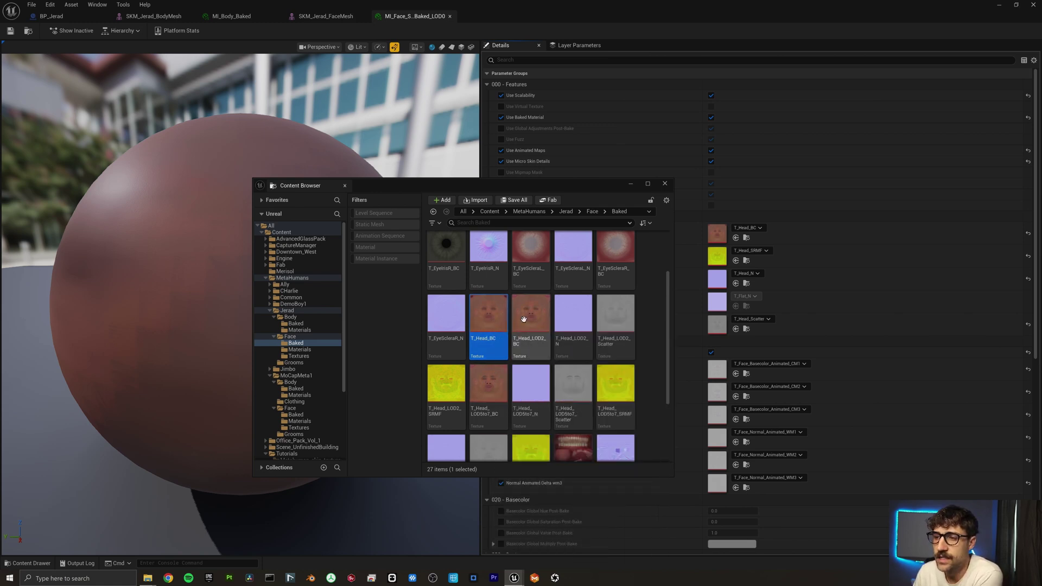
{"action": "mouse_move", "coordinate": [489, 324]}
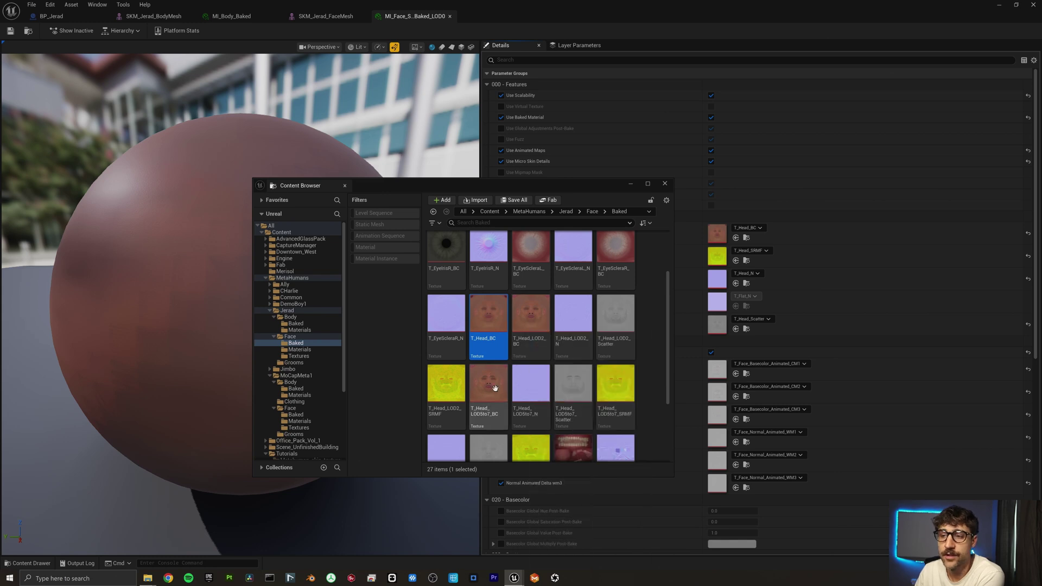
{"action": "mouse_move", "coordinate": [489, 406]}
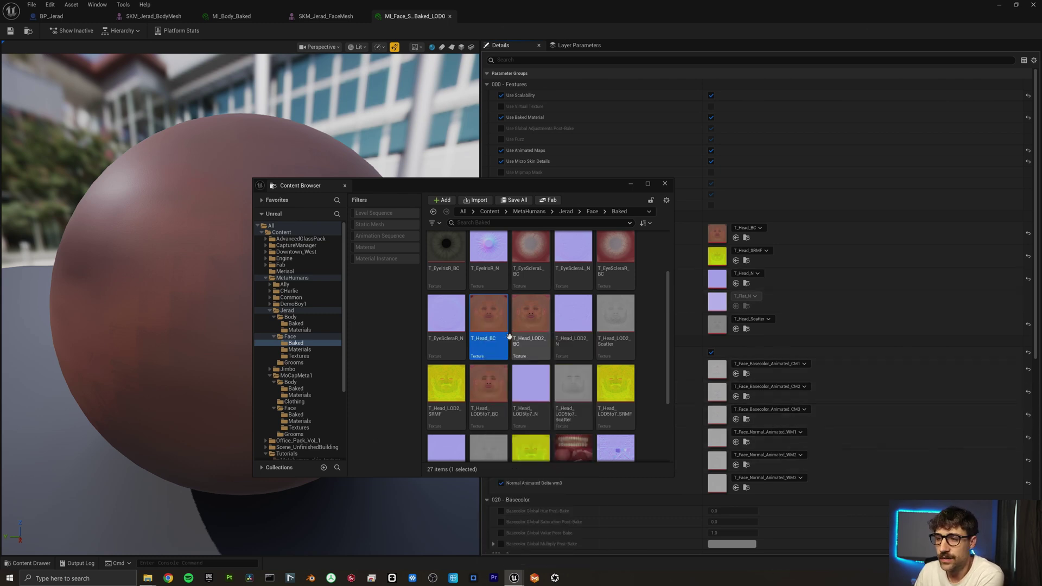
{"action": "scroll", "coordinate": [490, 311], "scroll_direction": "down", "scroll_amount": 2}
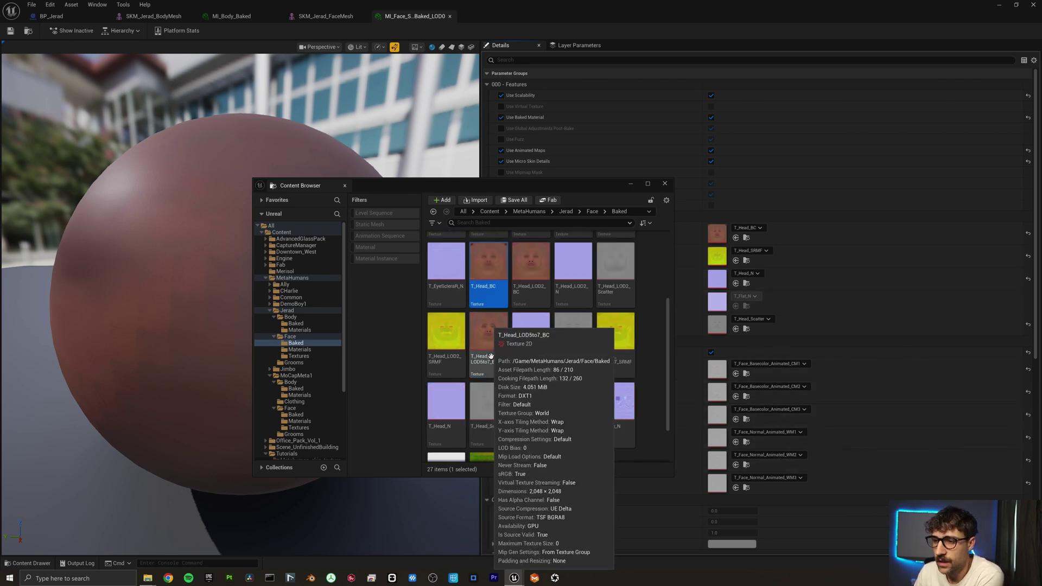
{"action": "mouse_move", "coordinate": [448, 406]}
{"action": "mouse_move", "coordinate": [489, 266]}
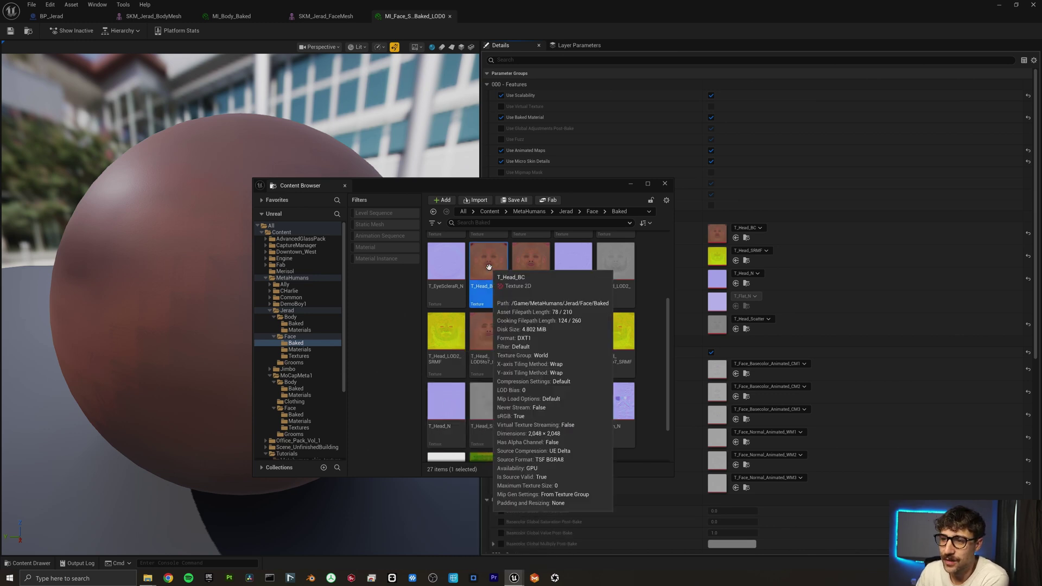
{"action": "right_click", "coordinate": [490, 268]}
{"action": "mouse_move", "coordinate": [525, 432]}
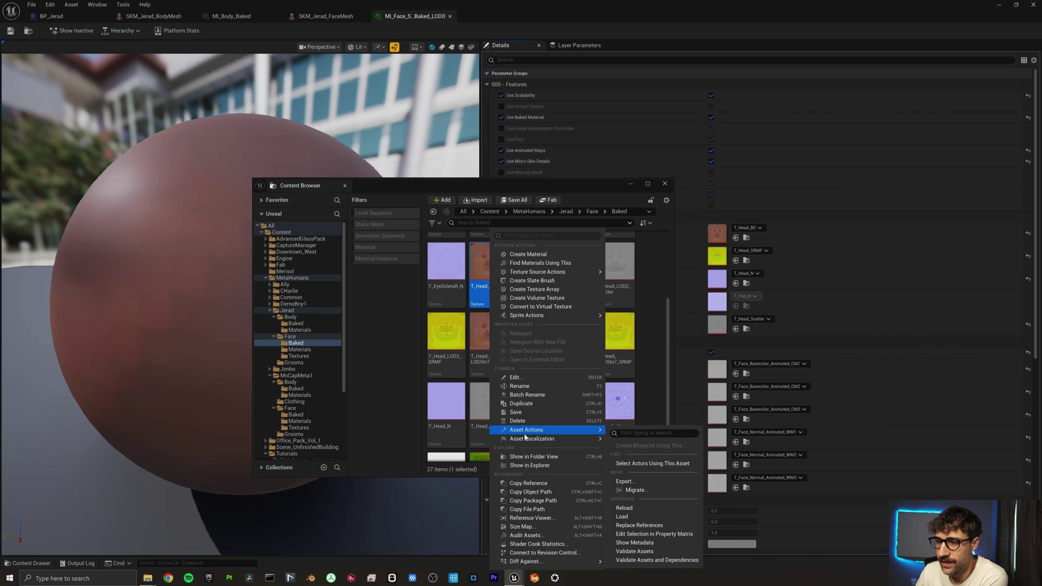
{"action": "left_click", "coordinate": [626, 482]}
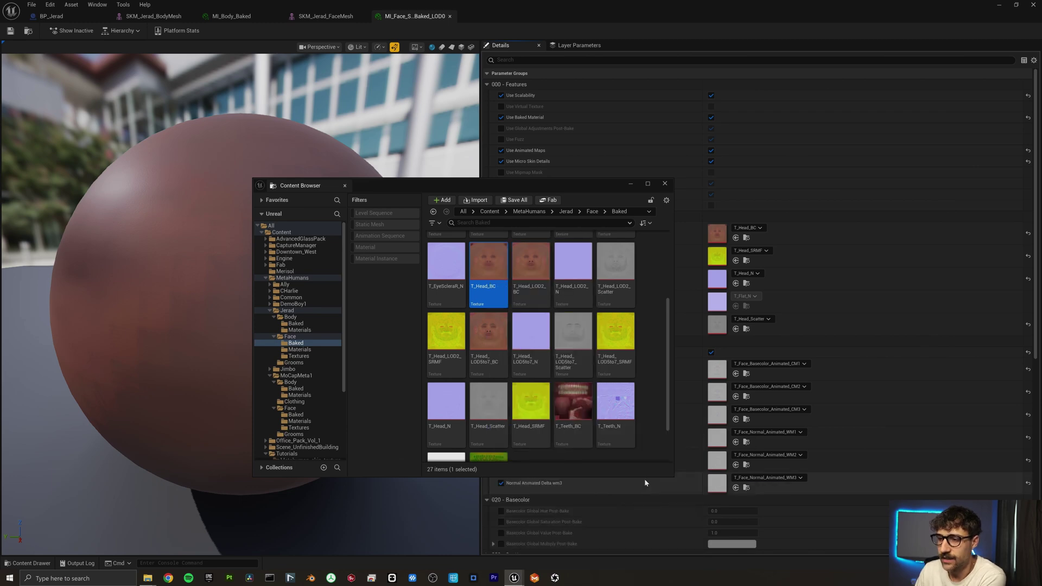
{"action": "left_click", "coordinate": [547, 447]}
- Export the head normal map T_Head_N as a PNG to the metahuman_skin_texture_demo folder and check the exported files there
{"action": "right_click", "coordinate": [450, 348]}
{"action": "mouse_move", "coordinate": [510, 213]}
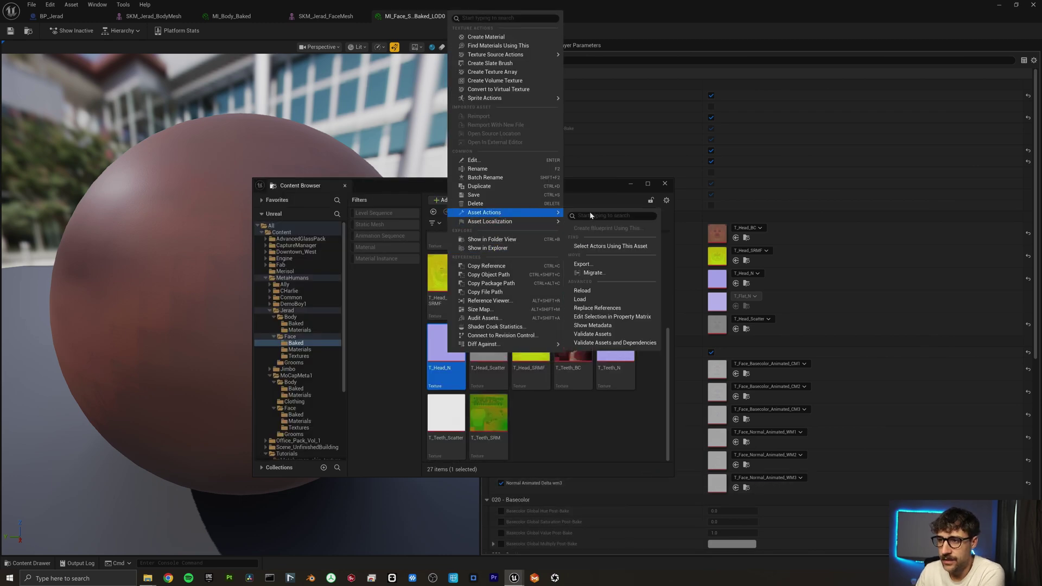
{"action": "left_click", "coordinate": [607, 266]}
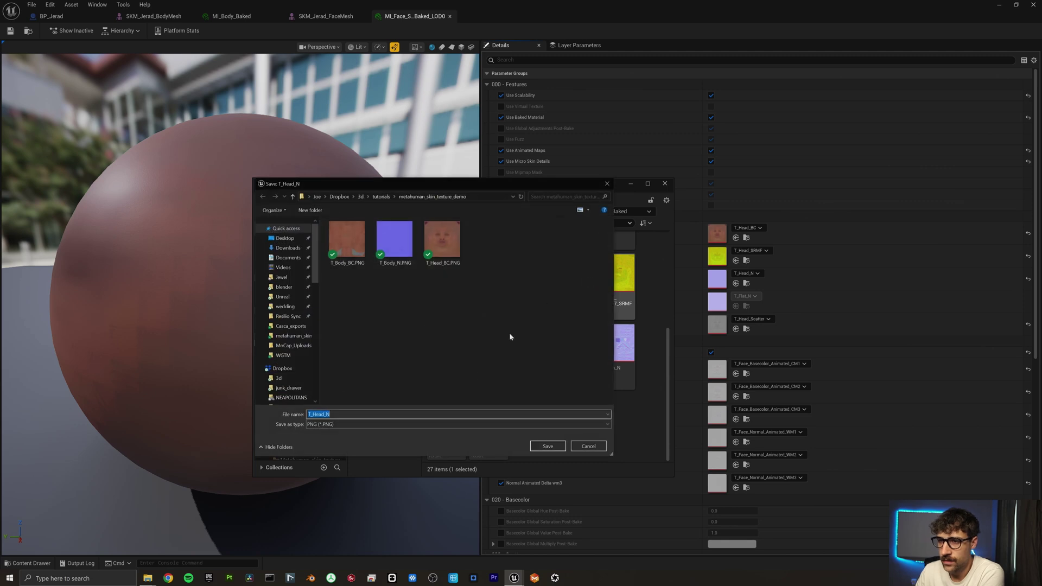
{"action": "left_click", "coordinate": [548, 446]}
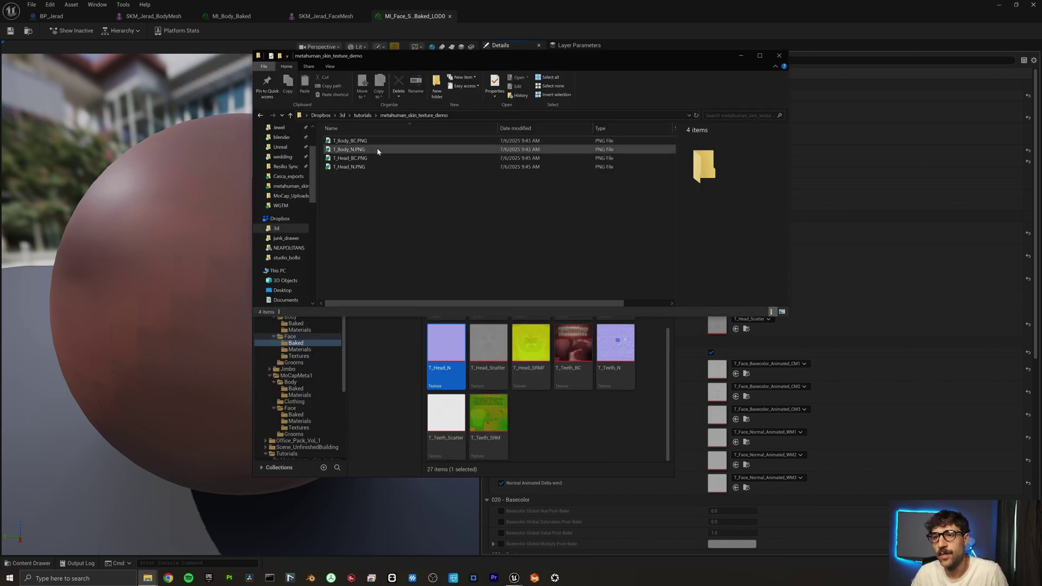
{"action": "mouse_move", "coordinate": [386, 166]}
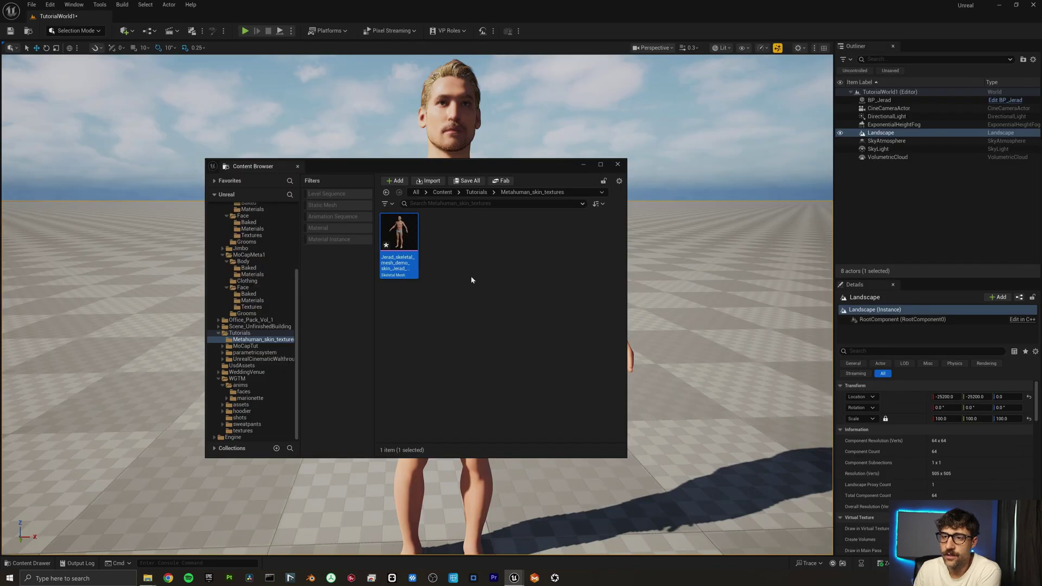
- Export the combined skeletal mesh in Metahuman_skin_textures as an FBX named Jerad_skeletal_mesh_demo_skin, using the FBX 2013 export options
{"action": "left_click", "coordinate": [471, 276]}
{"action": "left_click_drag", "start_coordinate": [458, 166], "coordinate": [465, 161]}
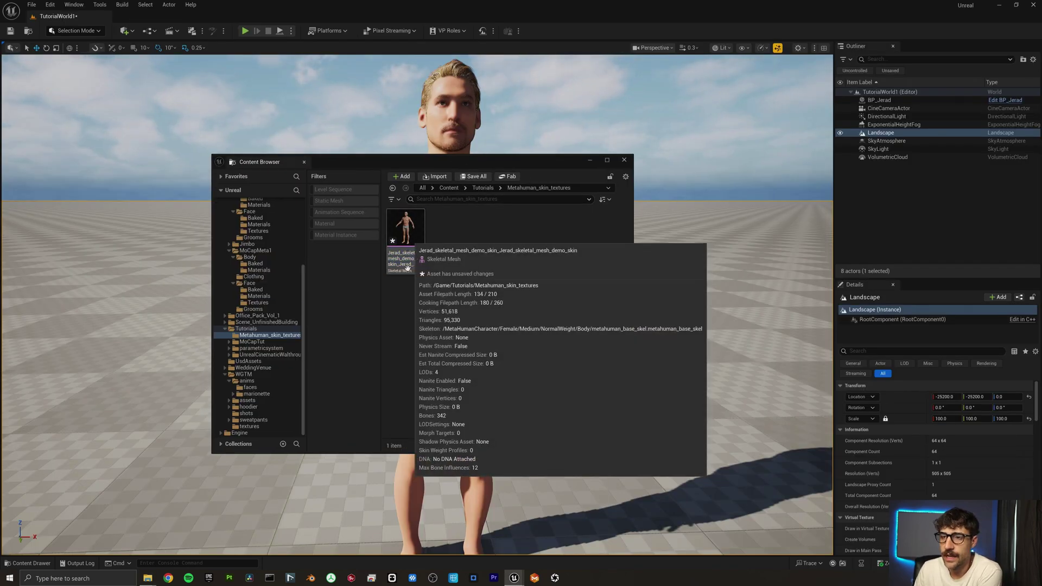
{"action": "right_click", "coordinate": [405, 239]}
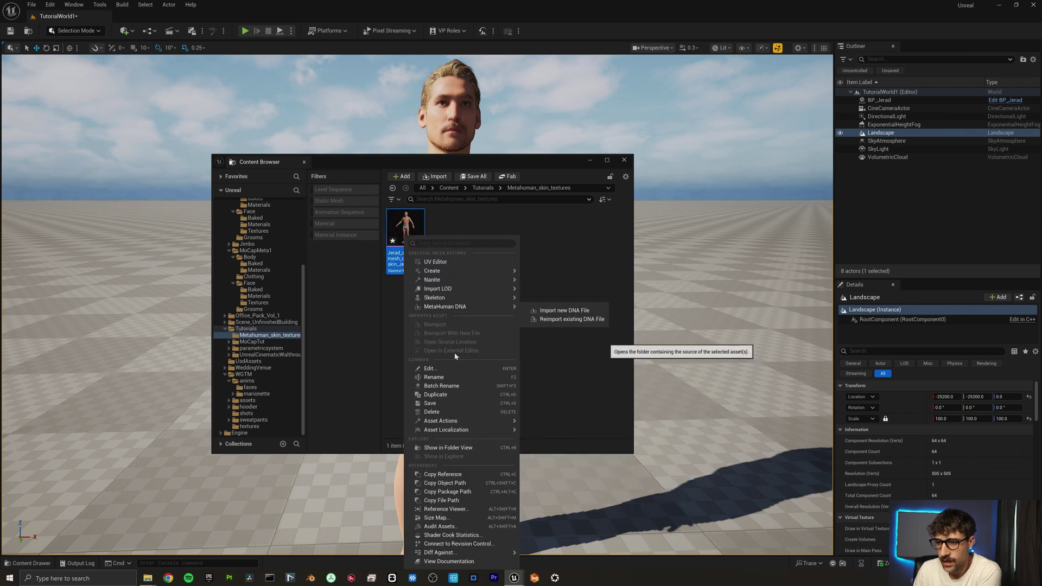
{"action": "mouse_move", "coordinate": [455, 423]}
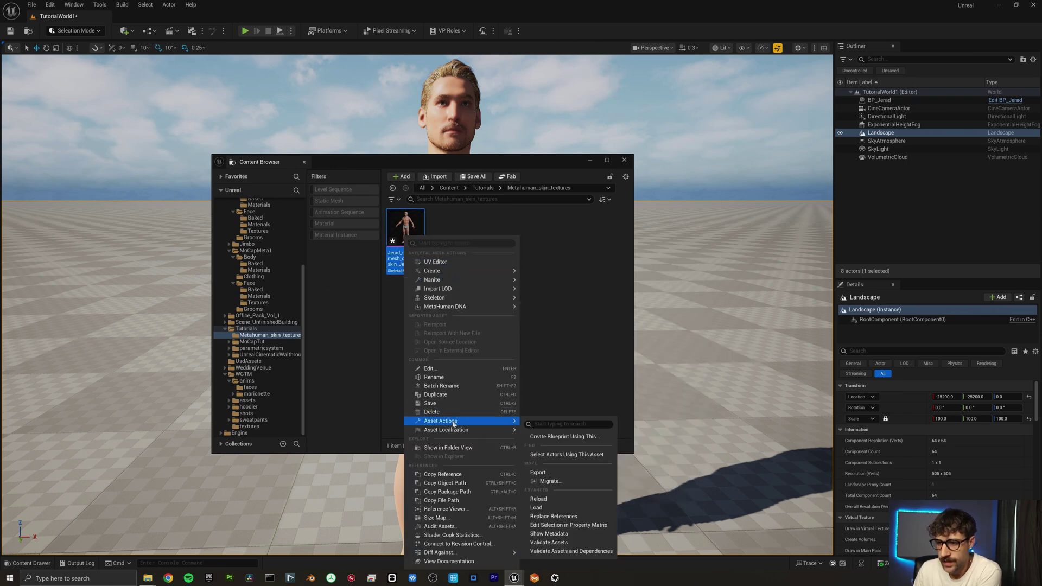
{"action": "left_click", "coordinate": [551, 473]}
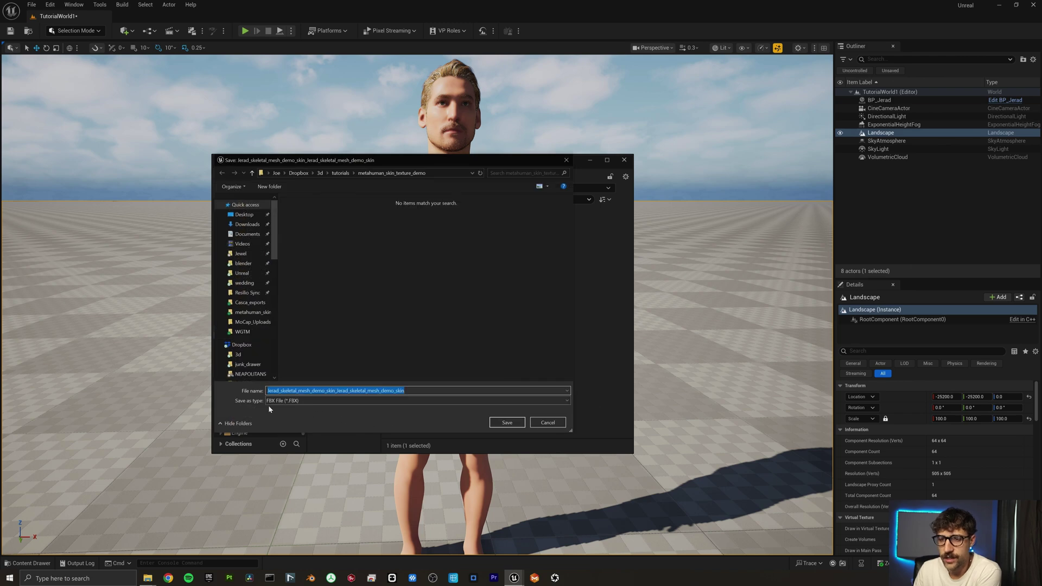
{"action": "type", "text": "Jerad_skeletal_mesh_demo_skin"}
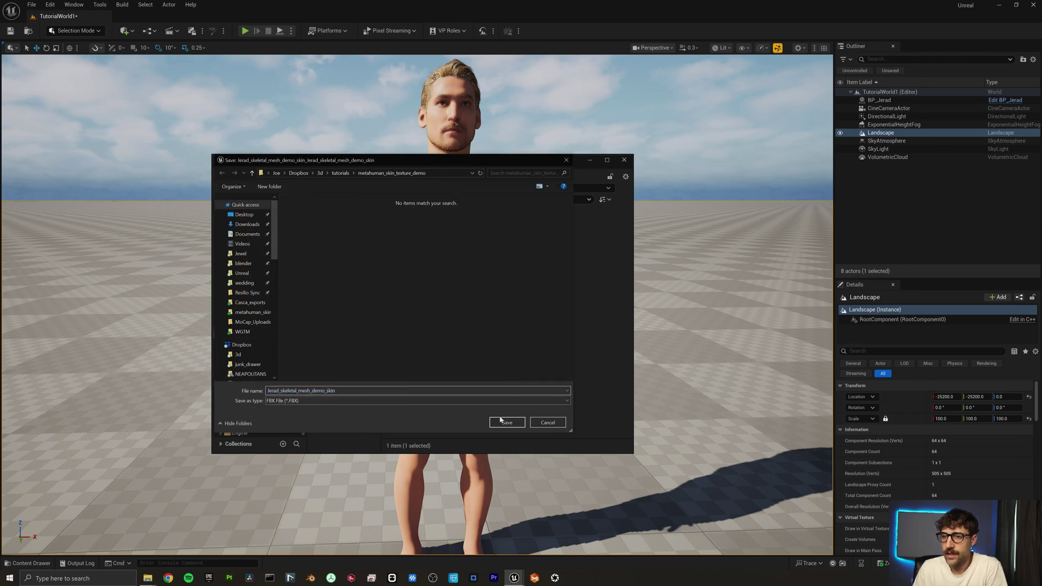
{"action": "left_click", "coordinate": [506, 423]}
{"action": "scroll", "coordinate": [550, 311], "scroll_direction": "down", "scroll_amount": 2}
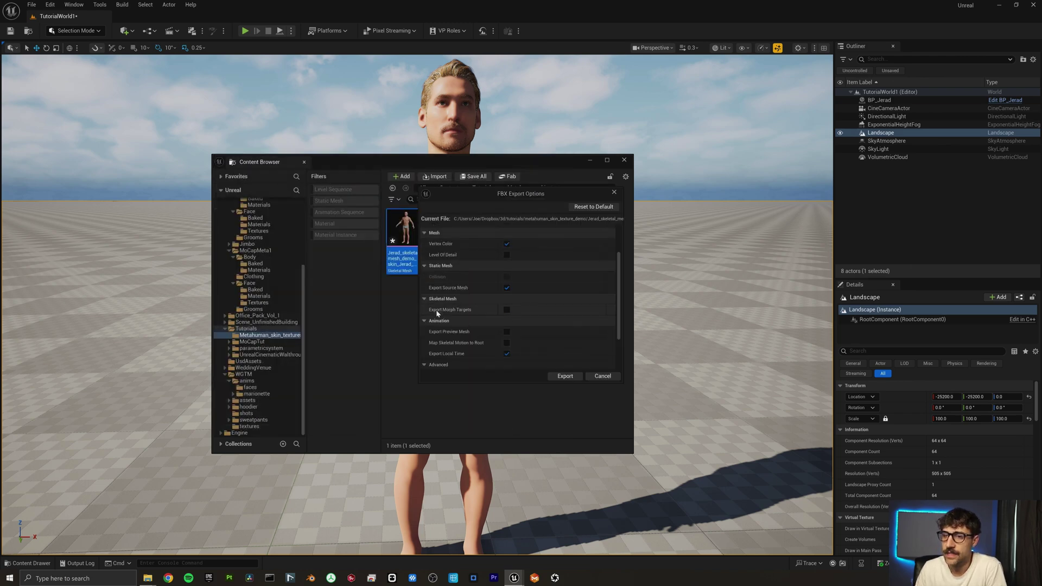
{"action": "scroll", "coordinate": [491, 319], "scroll_direction": "up", "scroll_amount": 5}
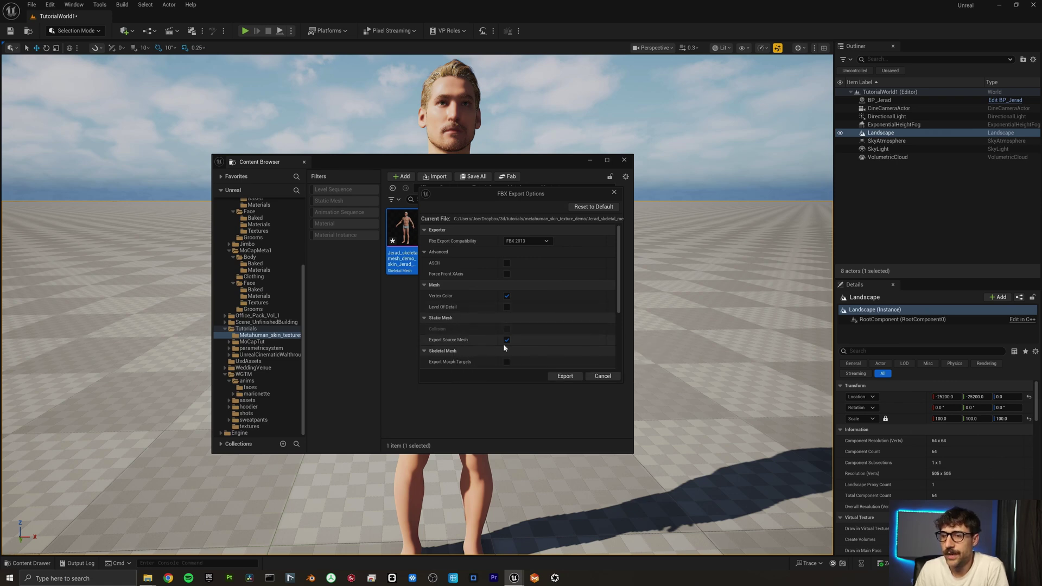
{"action": "left_click", "coordinate": [563, 375]}
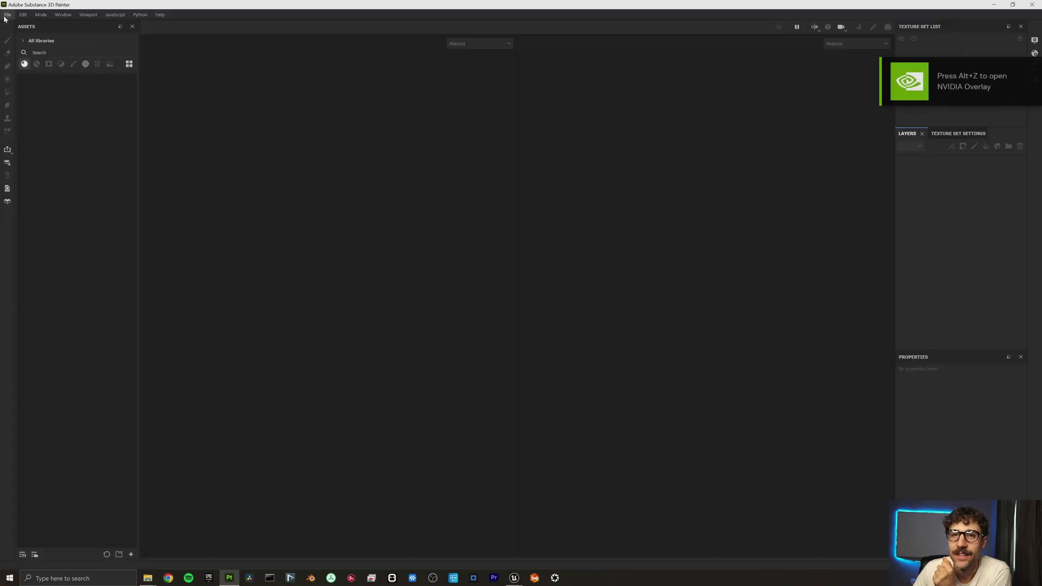
- In Substance 3D Painter, create a new project from the mesh Jerad_skeletal_mesh_demo_skin.FBX
{"action": "left_click", "coordinate": [8, 15]}
{"action": "left_click", "coordinate": [21, 25]}
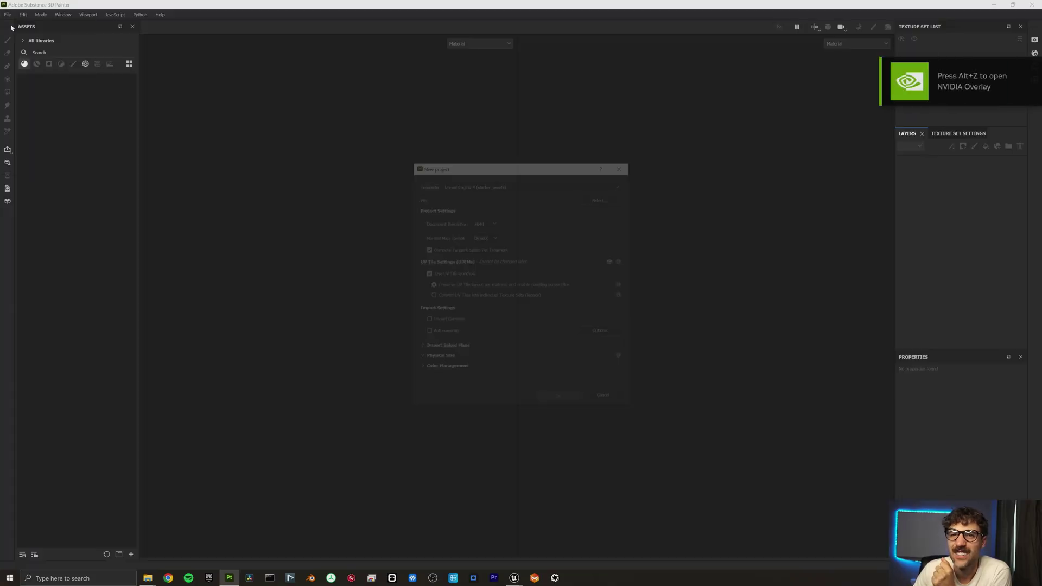
{"action": "left_click", "coordinate": [603, 198]}
{"action": "left_click", "coordinate": [504, 242]}
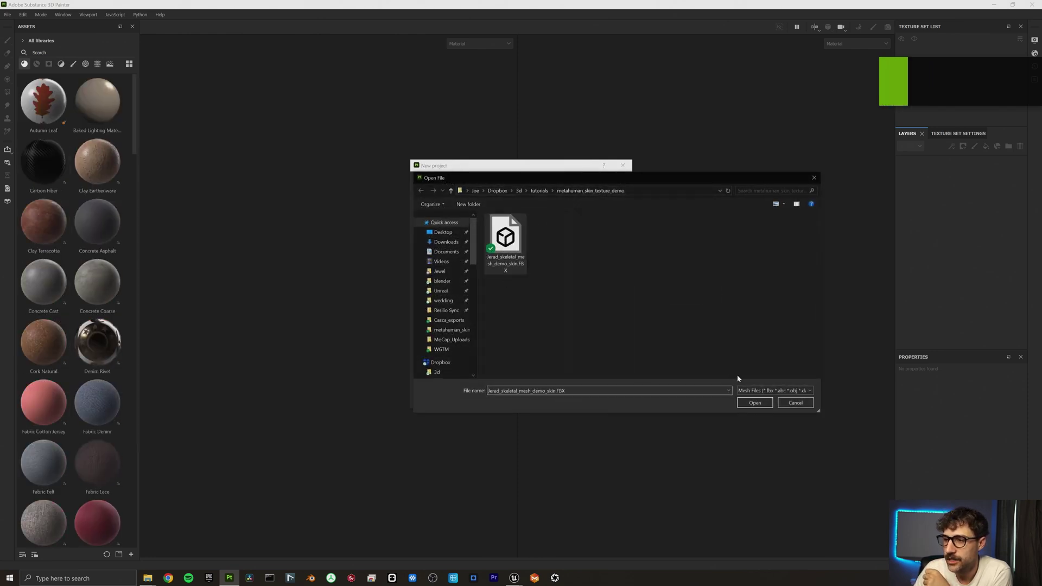
{"action": "left_click", "coordinate": [739, 405]}
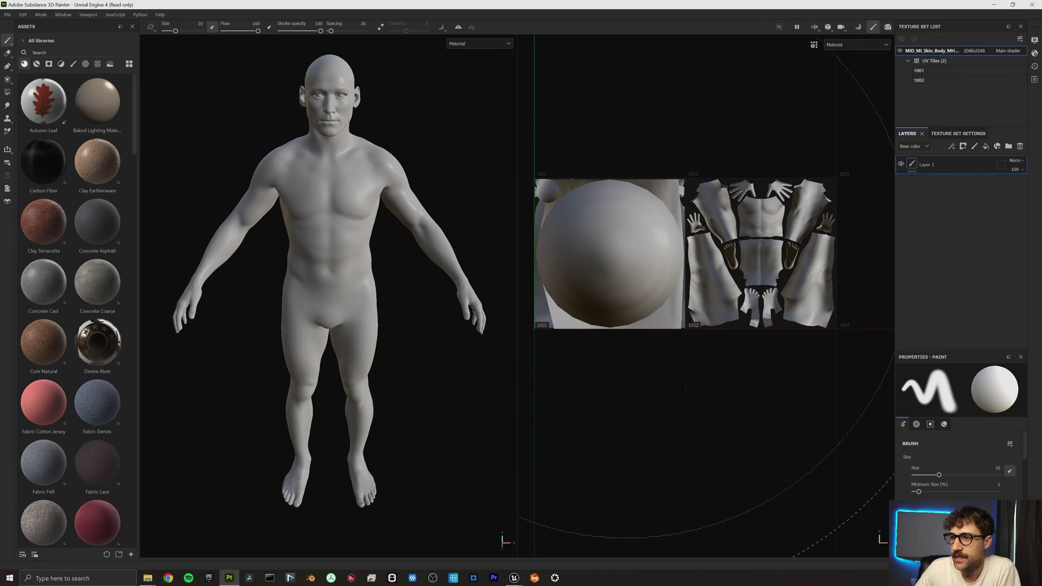
- In File Explorer, rename the body textures T_Body_BC and T_Body_N as Jerad_BC.1002 and Jerad_N.1002 to match their UV tile
{"action": "key", "text": "alt+Tab"}
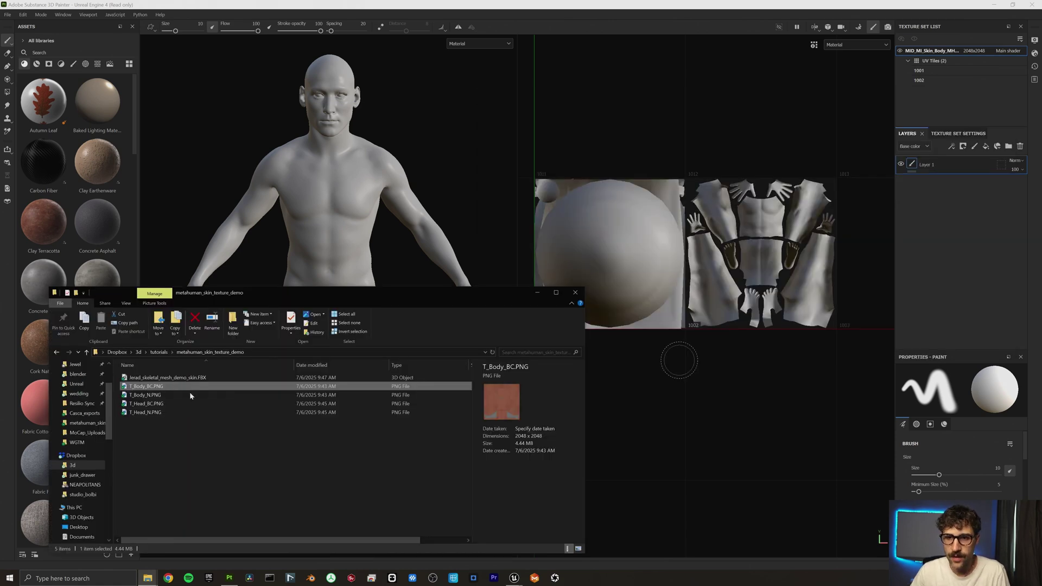
{"action": "left_click", "coordinate": [181, 387]}
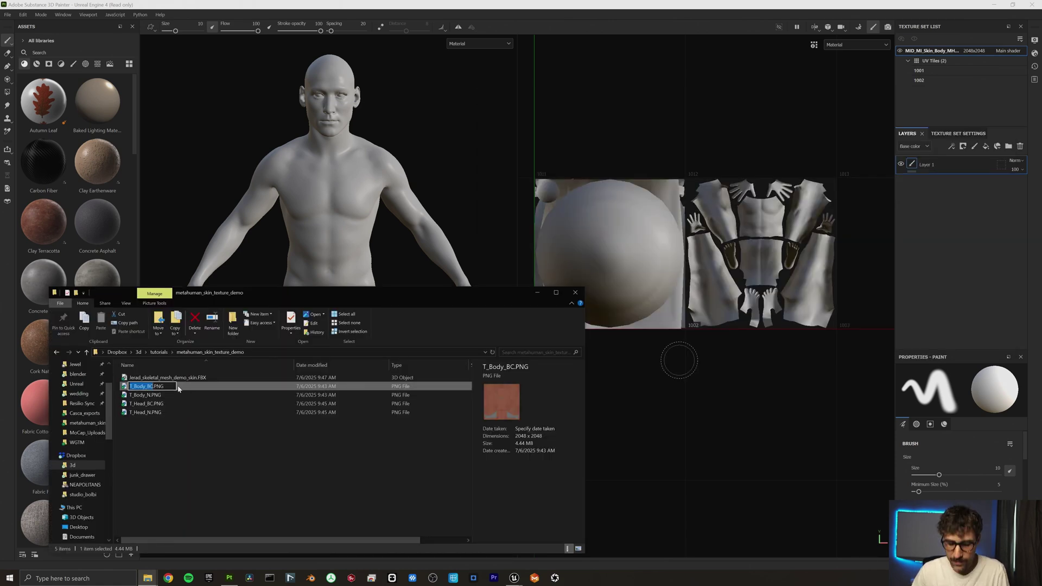
{"action": "type", "text": "Jera"}
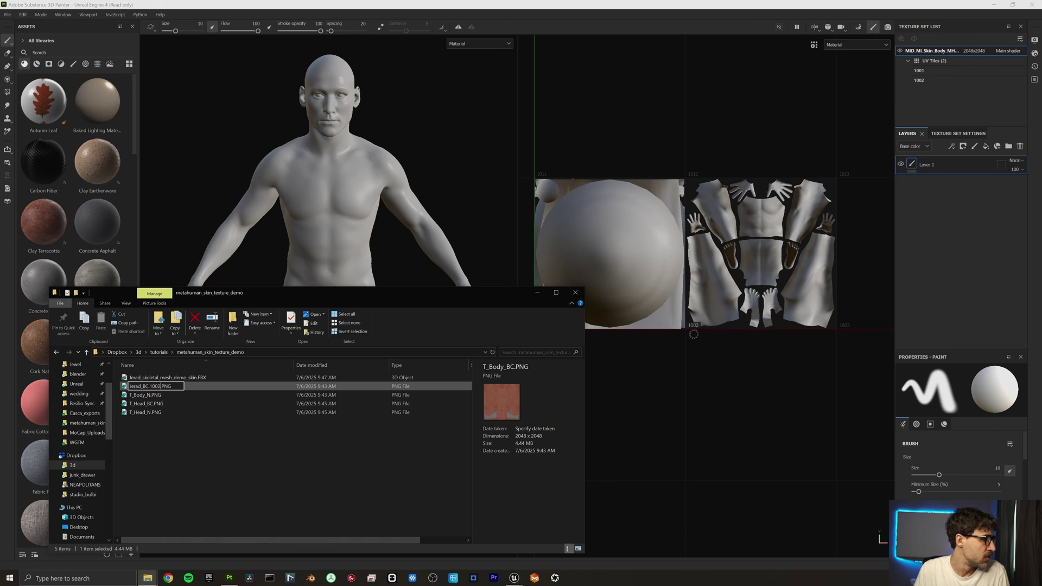
{"action": "key", "text": "Tab"}
{"action": "type", "text": "Jerad_N"}
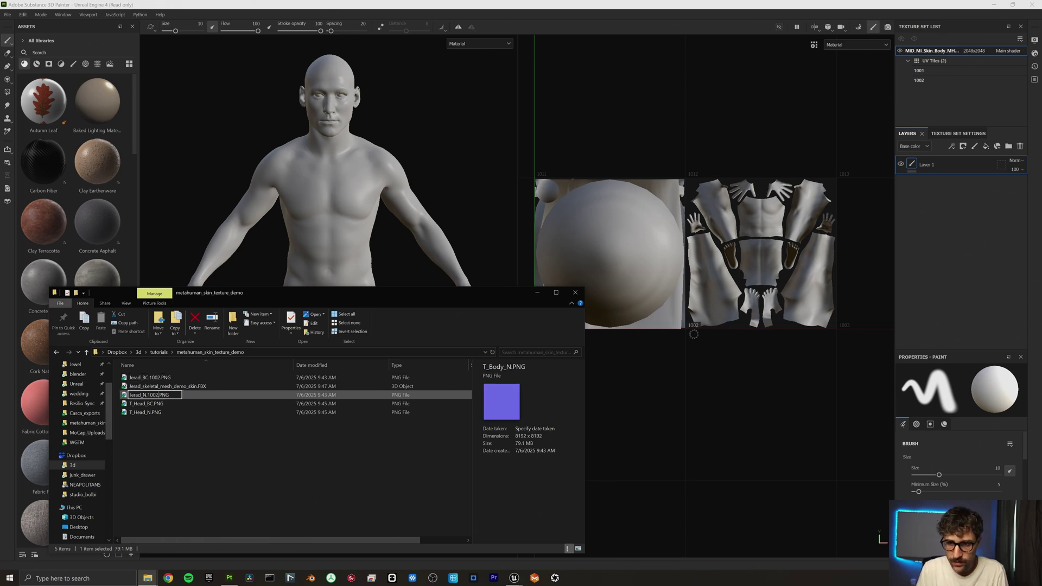
{"action": "type", "text": ".1002"}
{"action": "key", "text": "Return"}
- Rename the head base color texture T_Head_BC as Jerad_BC.1001
{"action": "key", "text": "Down"}
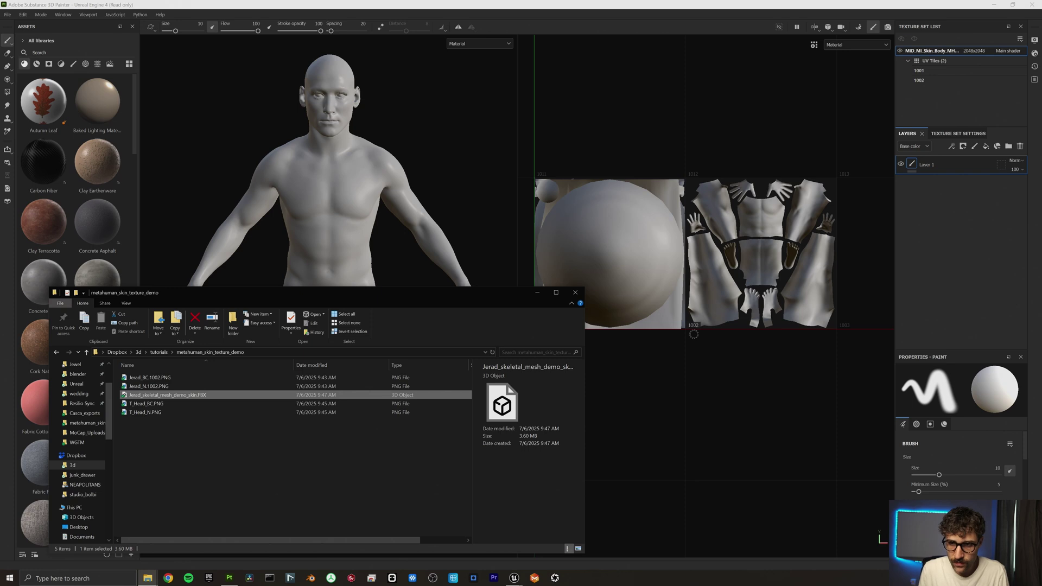
{"action": "key", "text": "Down"}
{"action": "key", "text": "F2"}
{"action": "type", "text": "Jerad_"}
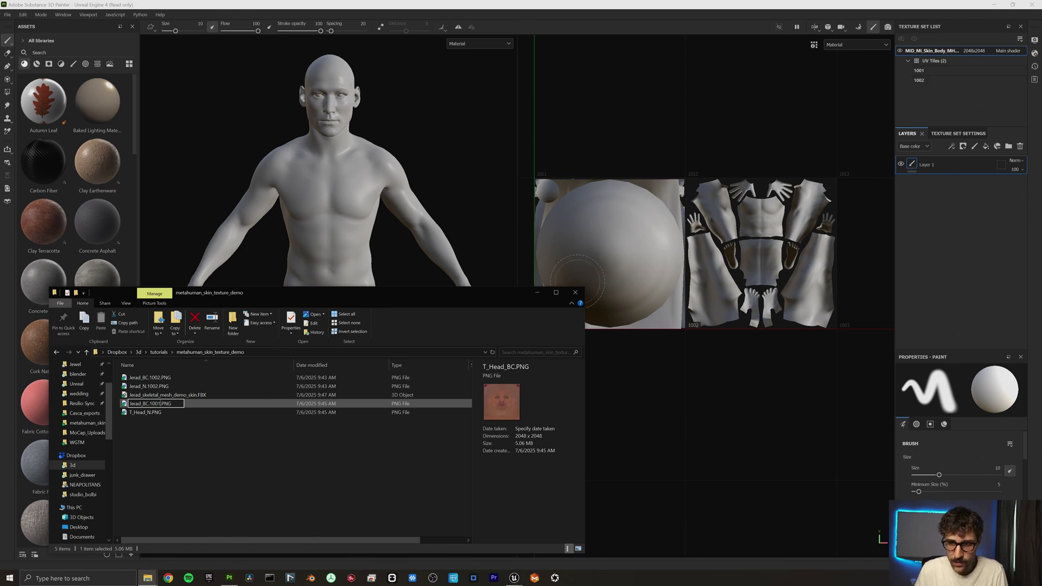
{"action": "key", "text": "Return"}
- Rename the head normal map T_Head_N as Jerad_N.1001
{"action": "key", "text": "Down"}
{"action": "key", "text": "Down"}
{"action": "key", "text": "Down"}
{"action": "key", "text": "Down"}
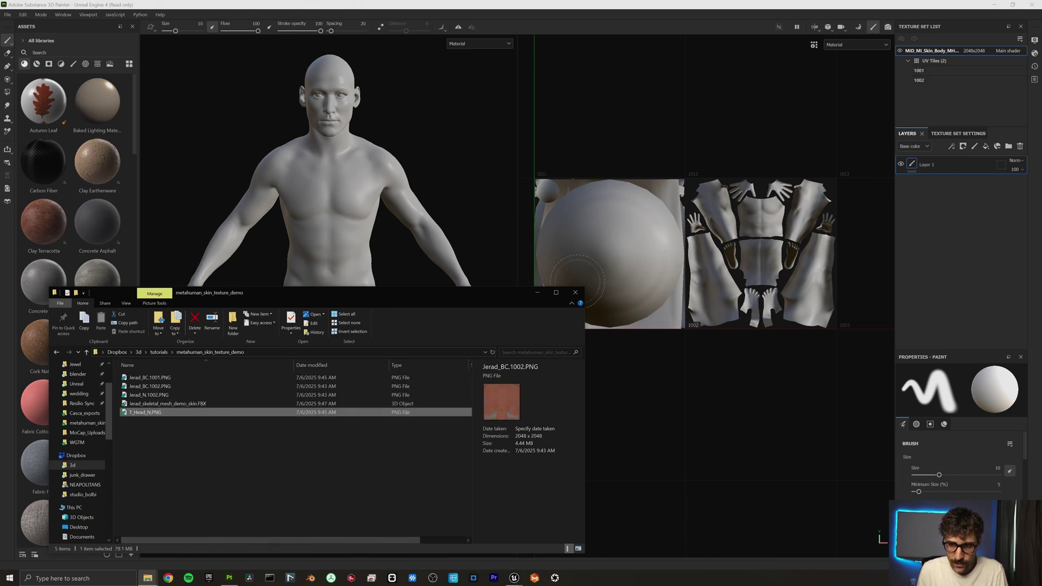
{"action": "key", "text": "F2"}
{"action": "type", "text": "Jerad"}
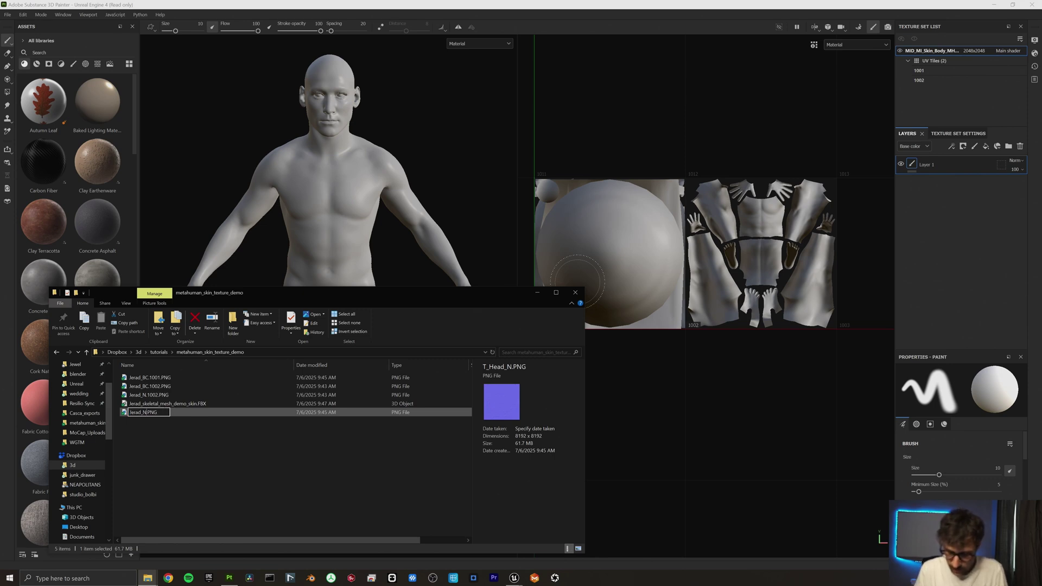
{"action": "type", "text": "_N.1001."}
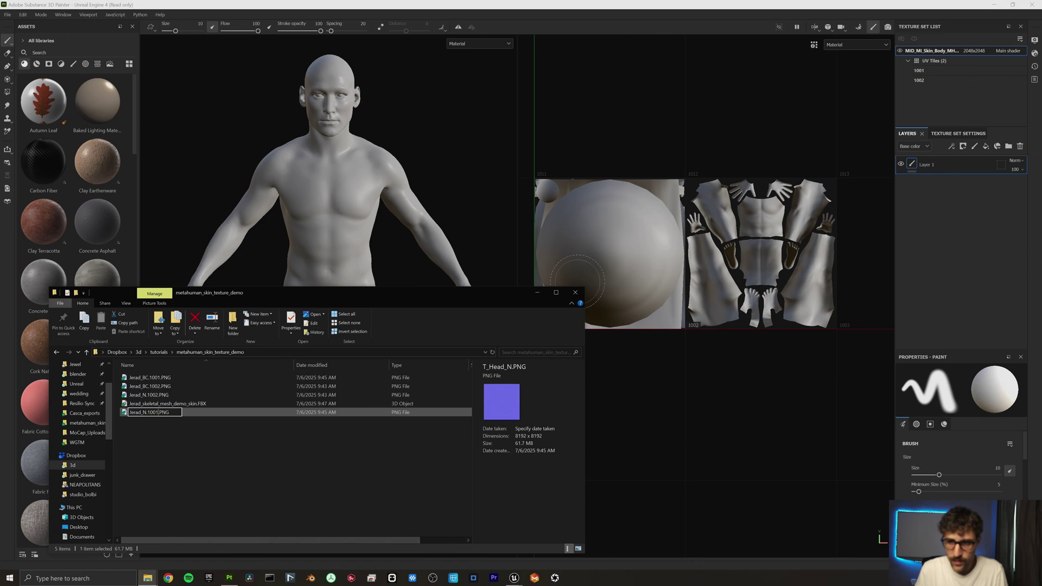
{"action": "type", "text": "1"}
{"action": "key", "text": "Return"}
- Import the four Jerad_BC and Jerad_N PNGs into Substance 3D Painter's assets, assigning a usage to all of them
{"action": "left_click", "coordinate": [168, 379]}
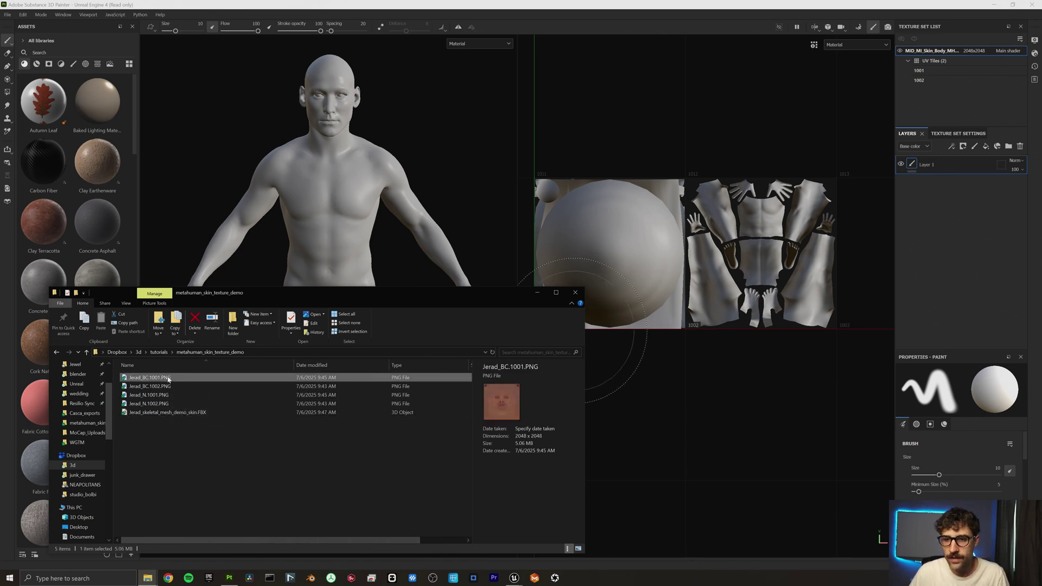
{"action": "left_click", "coordinate": [157, 404], "text": "shift"}
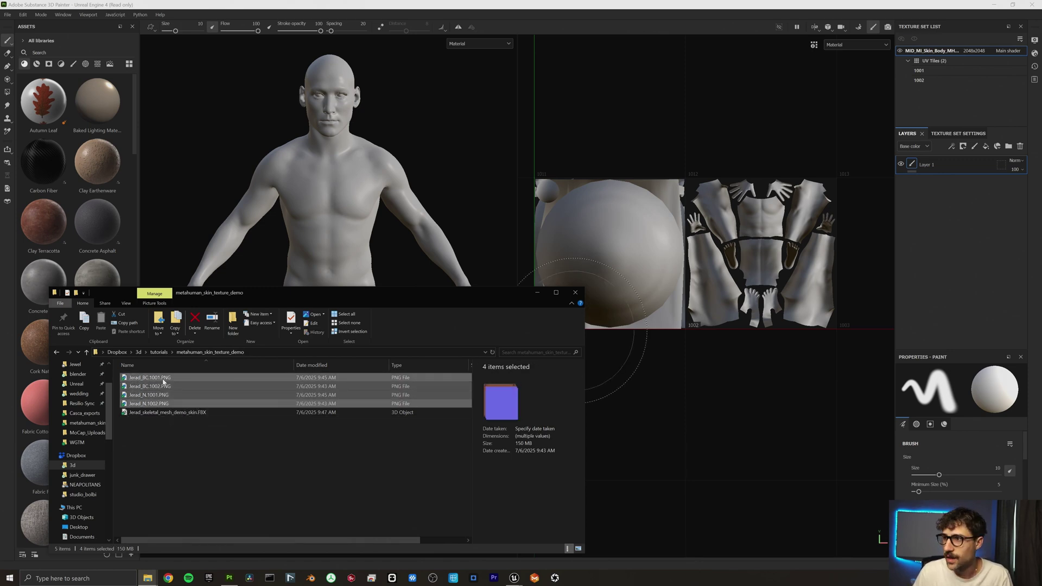
{"action": "left_click_drag", "start_coordinate": [162, 379], "coordinate": [106, 196]}
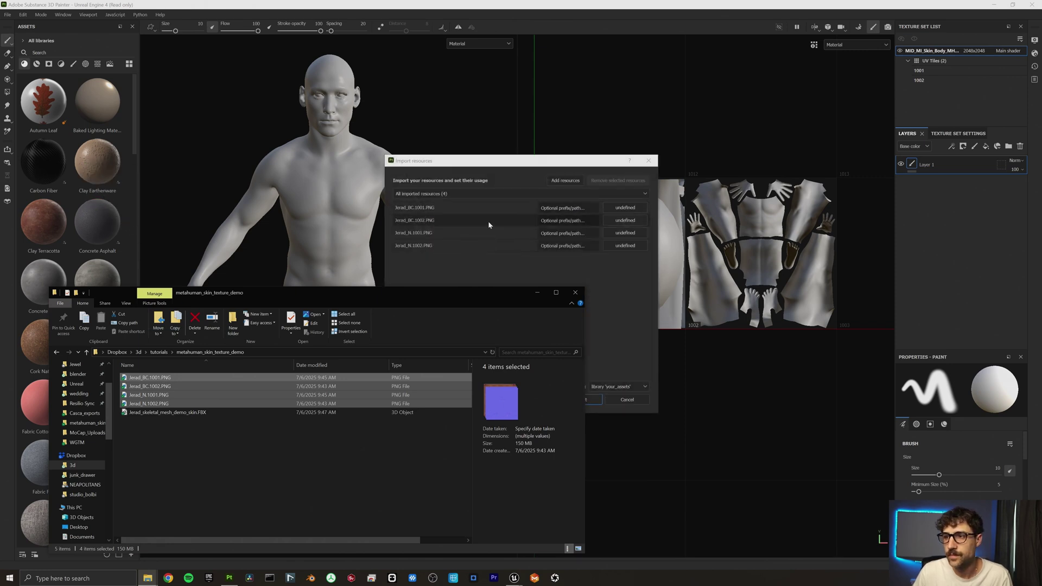
{"action": "left_click", "coordinate": [435, 207]}
{"action": "left_click", "coordinate": [430, 246]}
{"action": "left_click", "coordinate": [625, 248]}
{"action": "left_click", "coordinate": [589, 399]}
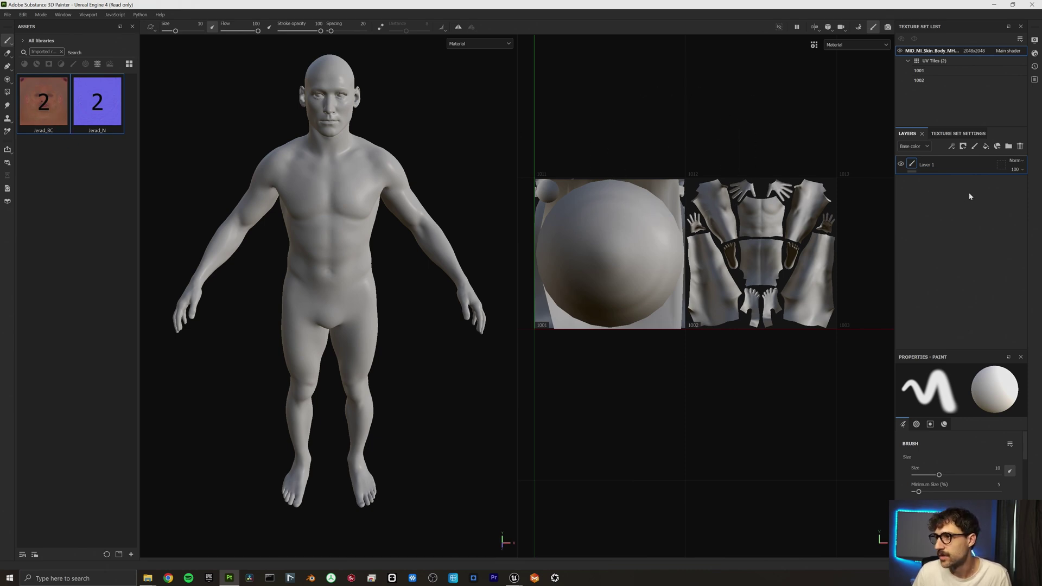
- Replace Layer 1 with a fill layer, turn off its height and metal channels, and set its roughness to 0.5
{"action": "left_click", "coordinate": [1020, 147]}
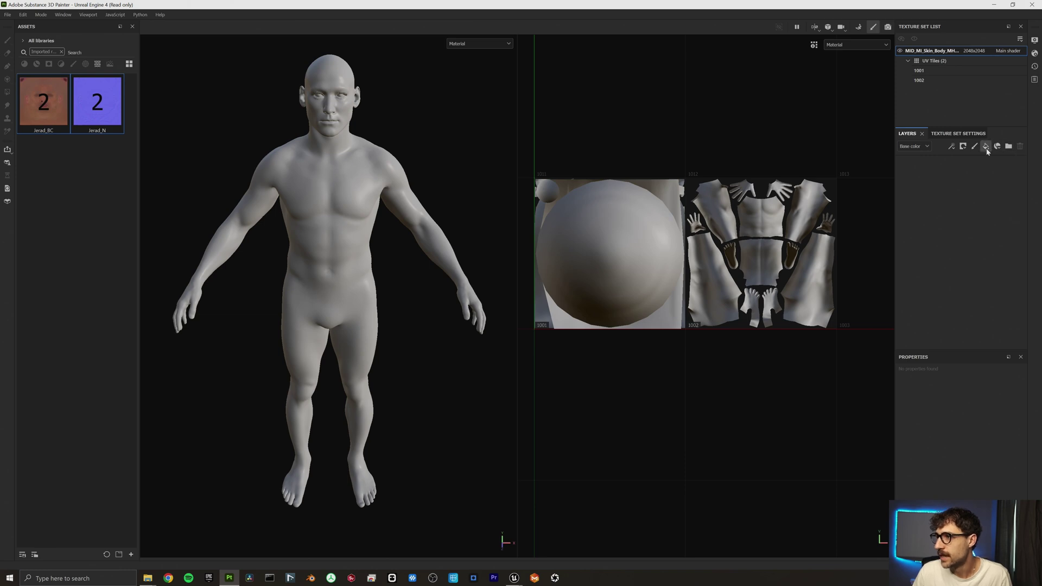
{"action": "left_click", "coordinate": [987, 147]}
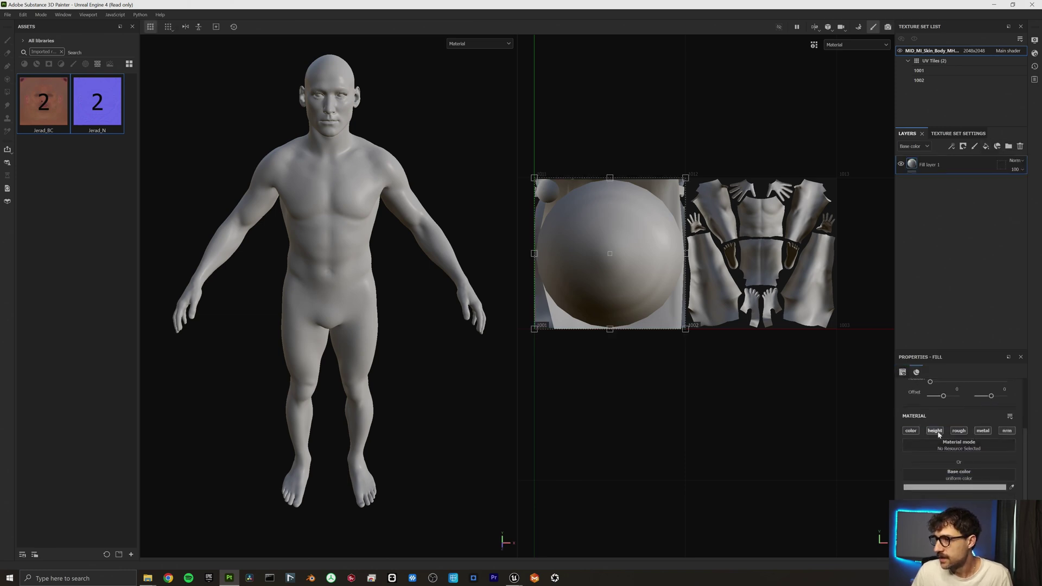
{"action": "left_click", "coordinate": [936, 431]}
{"action": "left_click", "coordinate": [985, 430]}
{"action": "scroll", "coordinate": [978, 461], "scroll_direction": "down", "scroll_amount": 1}
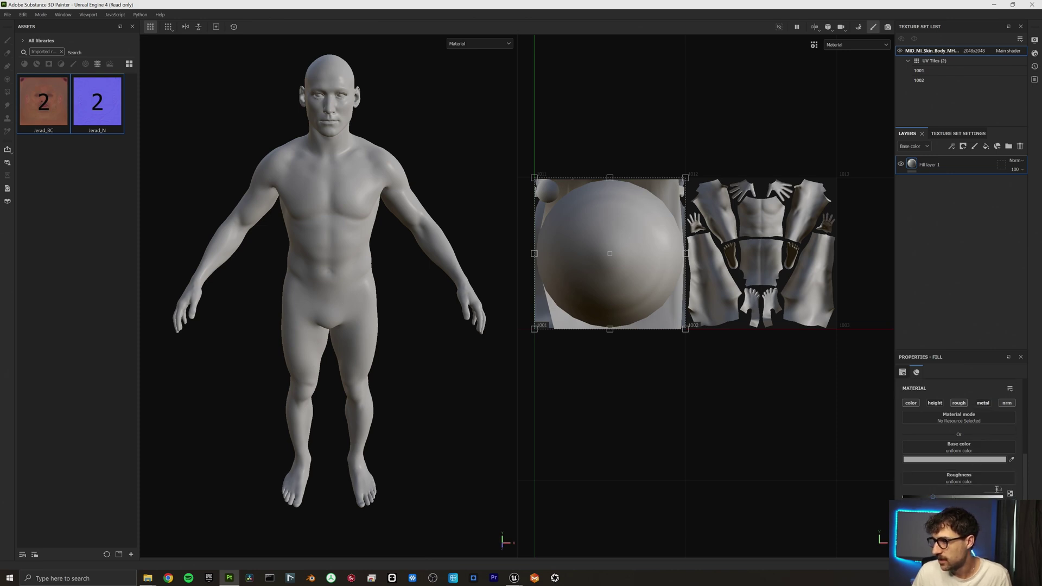
{"action": "type", "text": "0.5"}
{"action": "key", "text": "Return"}
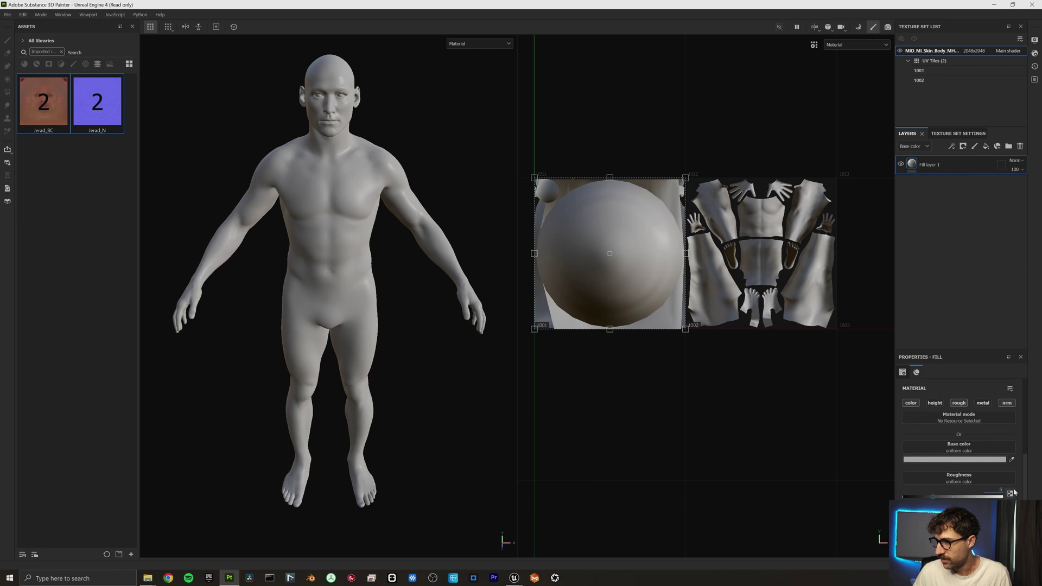
- Assign Jerad_BC to the fill layer's base color and Jerad_N to its normal channel, and inspect the skin on the torso
{"action": "left_click_drag", "start_coordinate": [51, 120], "coordinate": [946, 444]}
{"action": "mouse_move", "coordinate": [88, 107]}
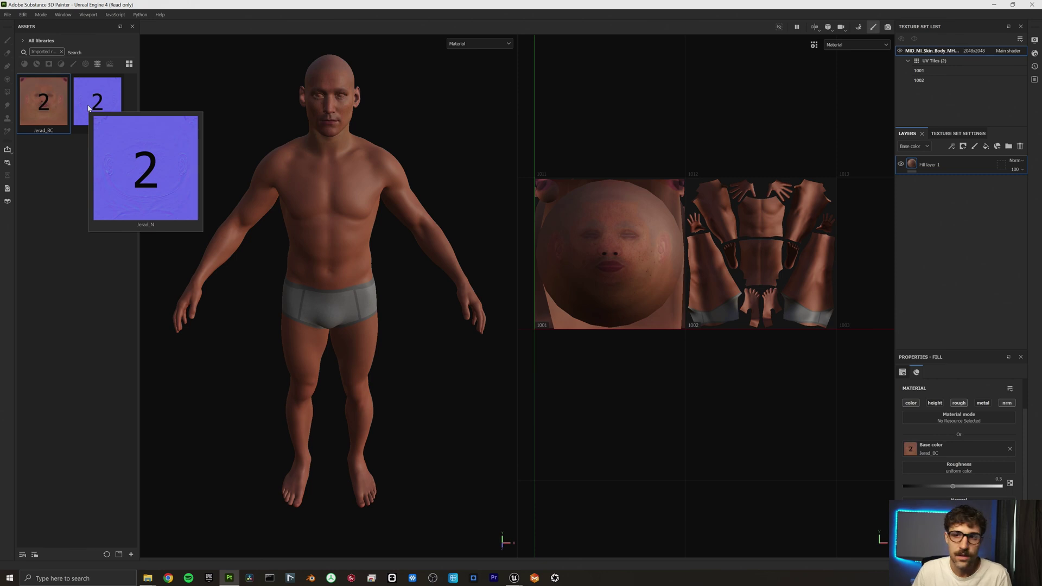
{"action": "left_click_drag", "start_coordinate": [88, 107], "coordinate": [942, 499]}
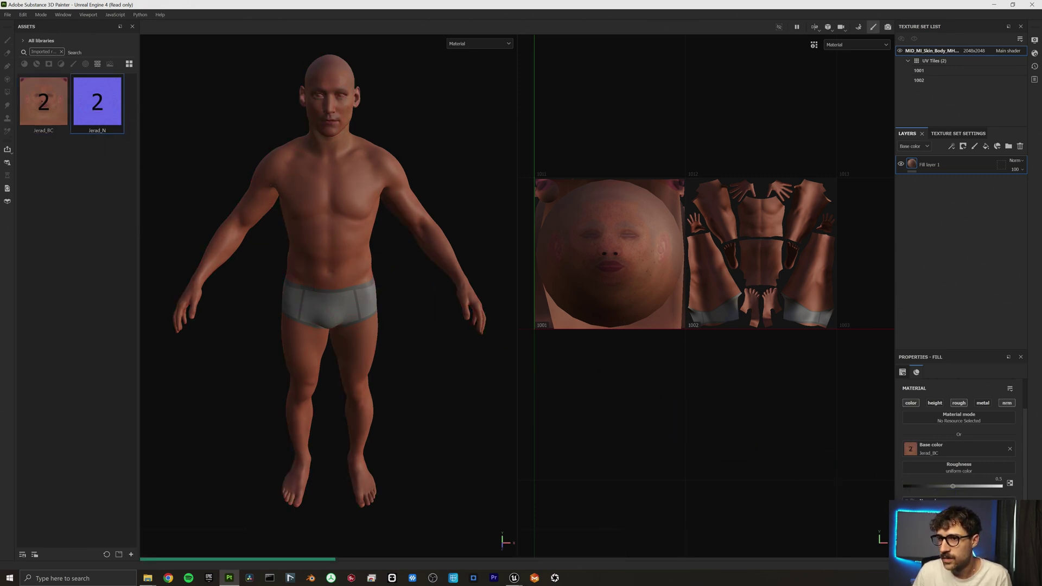
{"action": "scroll", "coordinate": [349, 203], "scroll_direction": "up", "scroll_amount": 2}
{"action": "scroll", "coordinate": [347, 198], "scroll_direction": "up", "scroll_amount": 3}
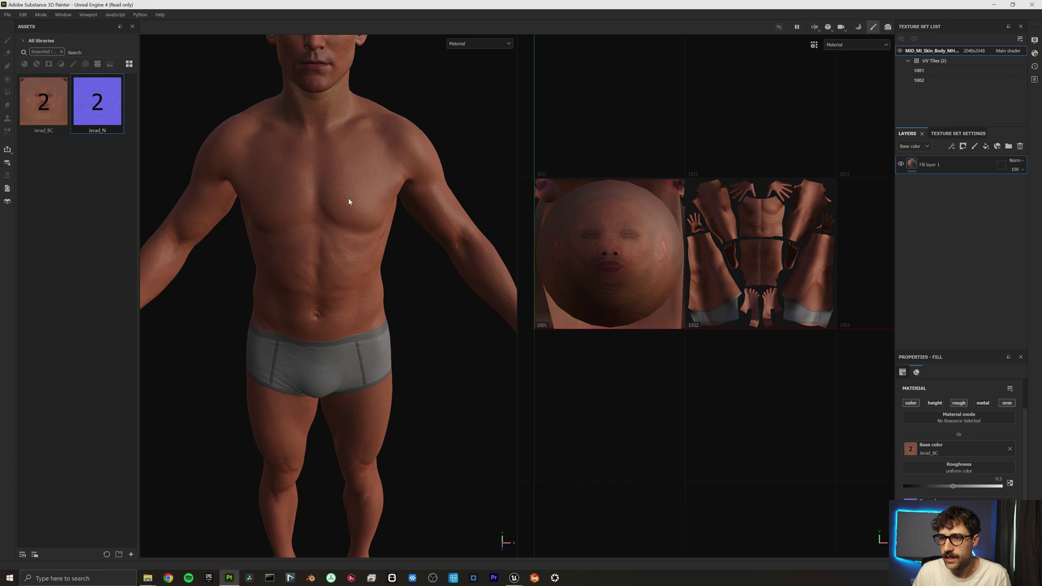
- Add a second fill layer above the skin fill layer and give it a black mask
{"action": "scroll", "coordinate": [347, 198], "scroll_direction": "down", "scroll_amount": 4}
{"action": "scroll", "coordinate": [342, 180], "scroll_direction": "up", "scroll_amount": 5}
{"action": "scroll", "coordinate": [336, 173], "scroll_direction": "down", "scroll_amount": 4}
{"action": "left_click_drag", "start_coordinate": [332, 174], "coordinate": [451, 170], "text": "alt"}
{"action": "scroll", "coordinate": [220, 154], "scroll_direction": "up", "scroll_amount": 2}
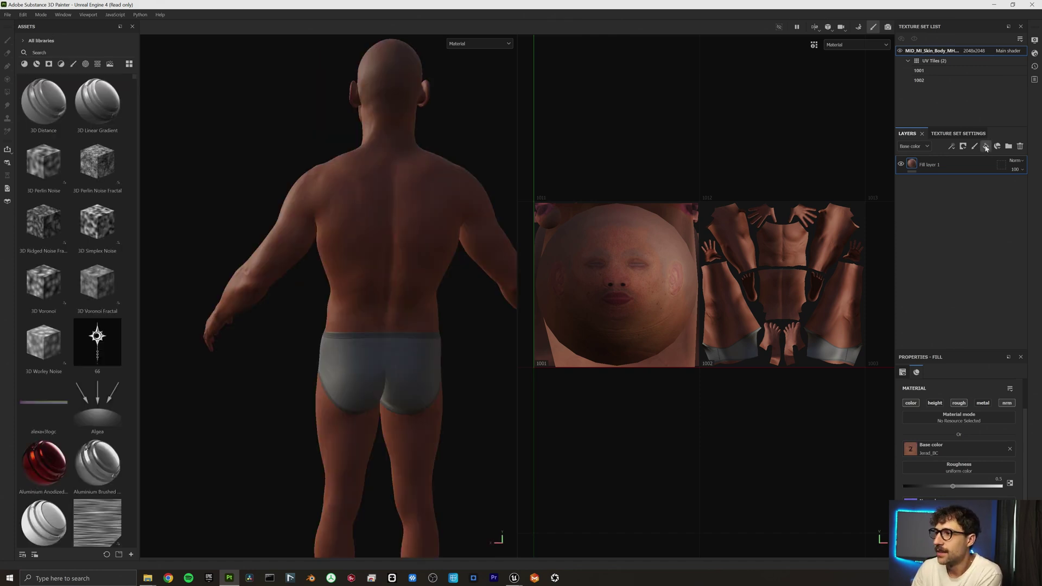
{"action": "left_click", "coordinate": [989, 148]}
{"action": "left_click", "coordinate": [963, 146]}
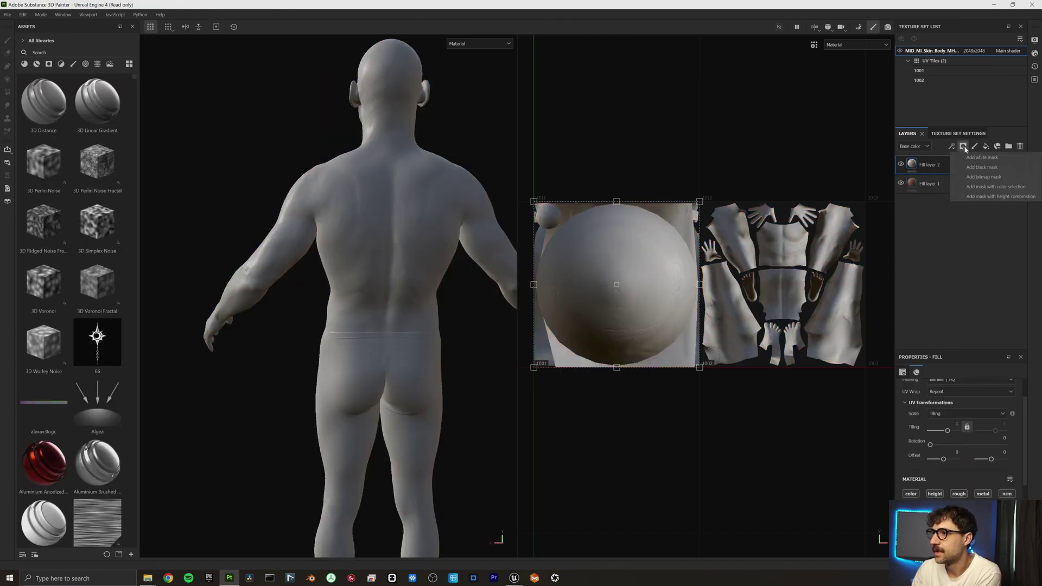
{"action": "left_click", "coordinate": [966, 164]}
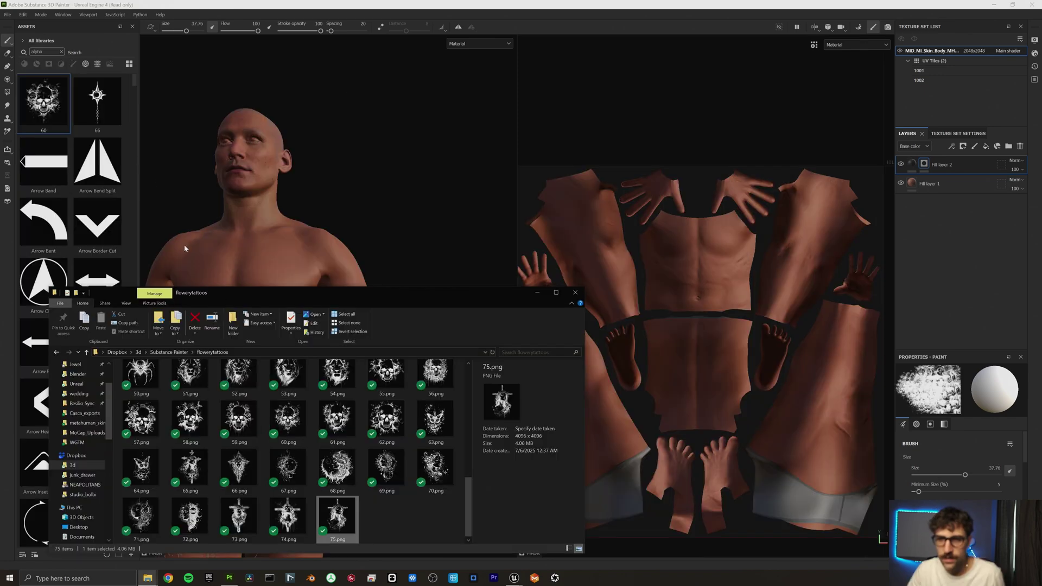
- Import the tattoo image 75.png as an alpha into the 'your_assets' library
{"action": "left_click_drag", "start_coordinate": [155, 217], "coordinate": [109, 218]}
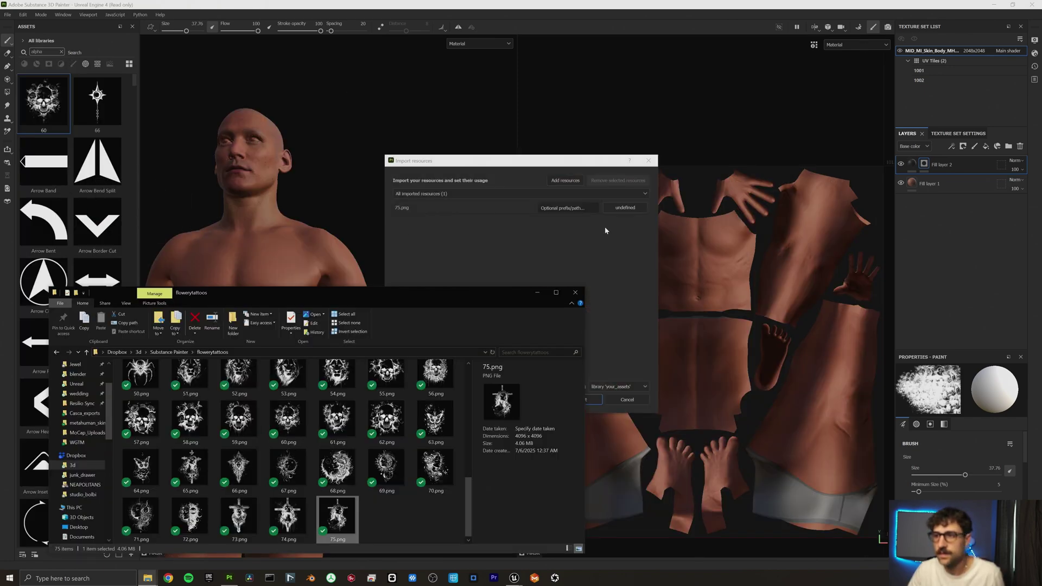
{"action": "left_click", "coordinate": [625, 208]}
{"action": "left_click", "coordinate": [629, 214]}
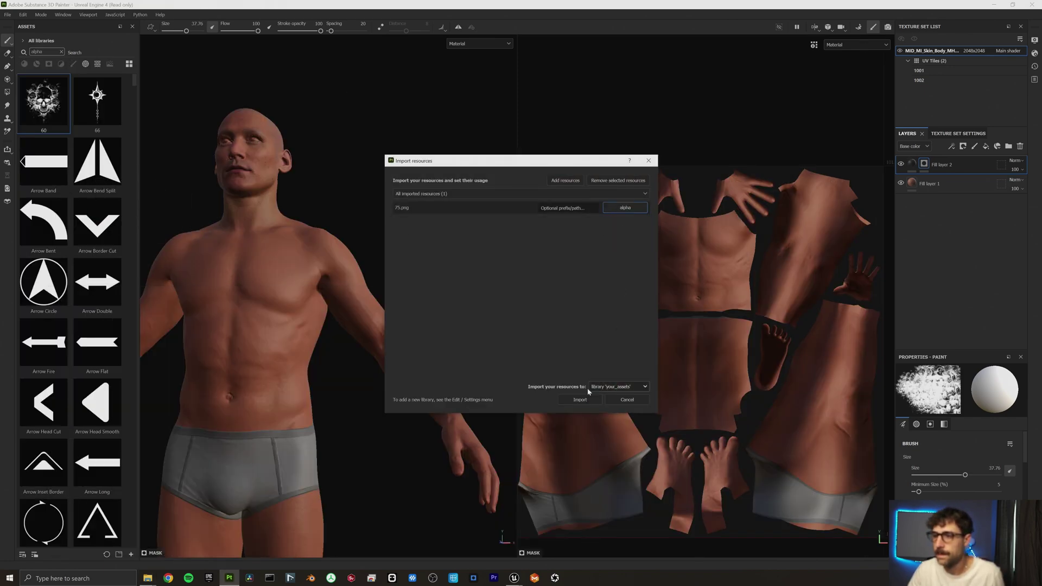
{"action": "left_click", "coordinate": [581, 400]}
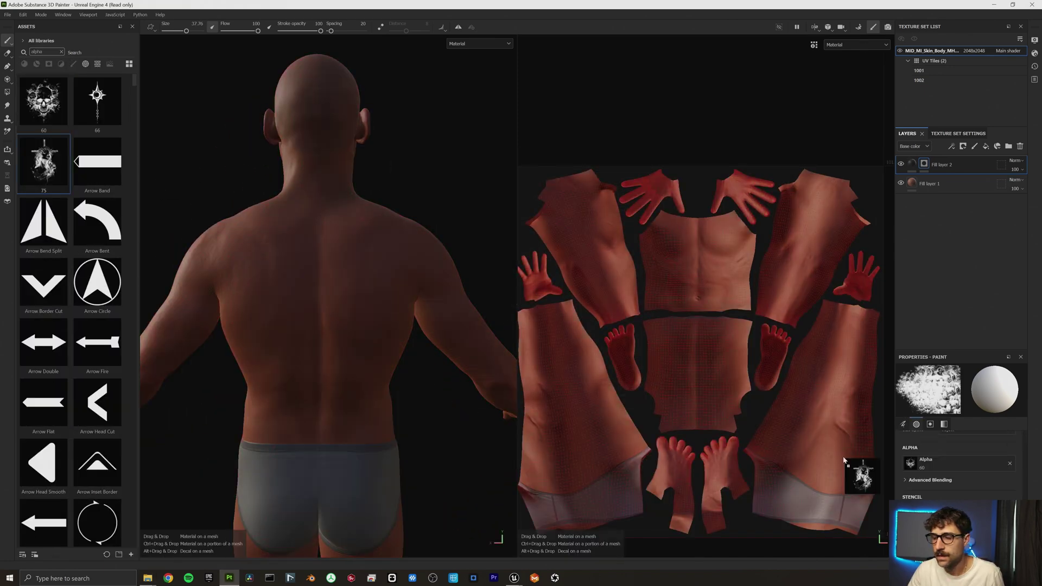
- Stamp tattoo alpha 75 on the back and skull alpha 60 on the left side of the chest in the new layer's mask
{"action": "mouse_move", "coordinate": [861, 478]}
{"action": "left_mouse_down"}
{"action": "mouse_move", "coordinate": [920, 465]}
{"action": "mouse_move", "coordinate": [929, 389]}
{"action": "left_mouse_up"}
{"action": "left_click", "coordinate": [315, 305]}
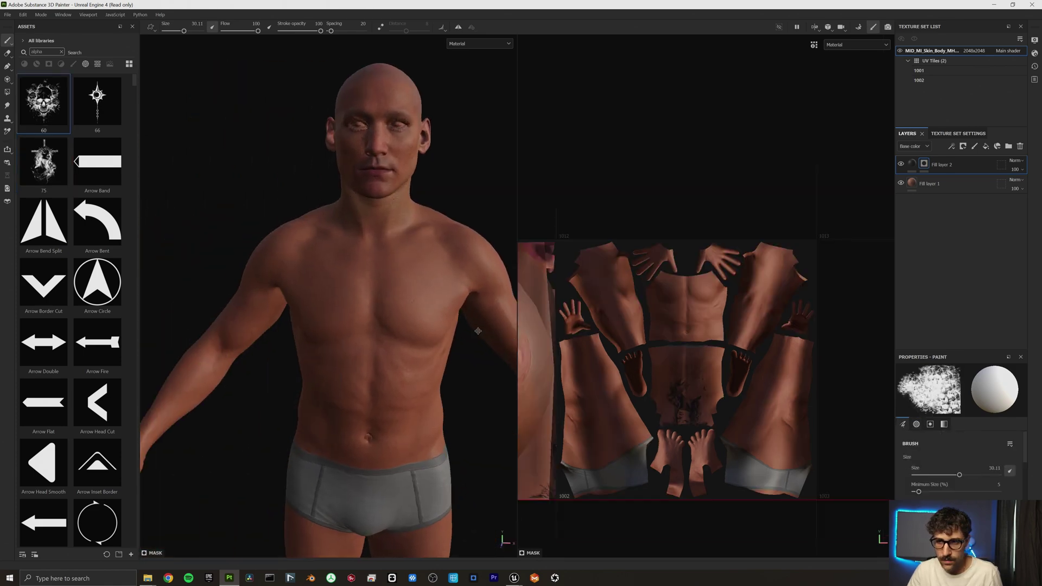
{"action": "scroll", "coordinate": [478, 330], "scroll_direction": "up", "scroll_amount": 2}
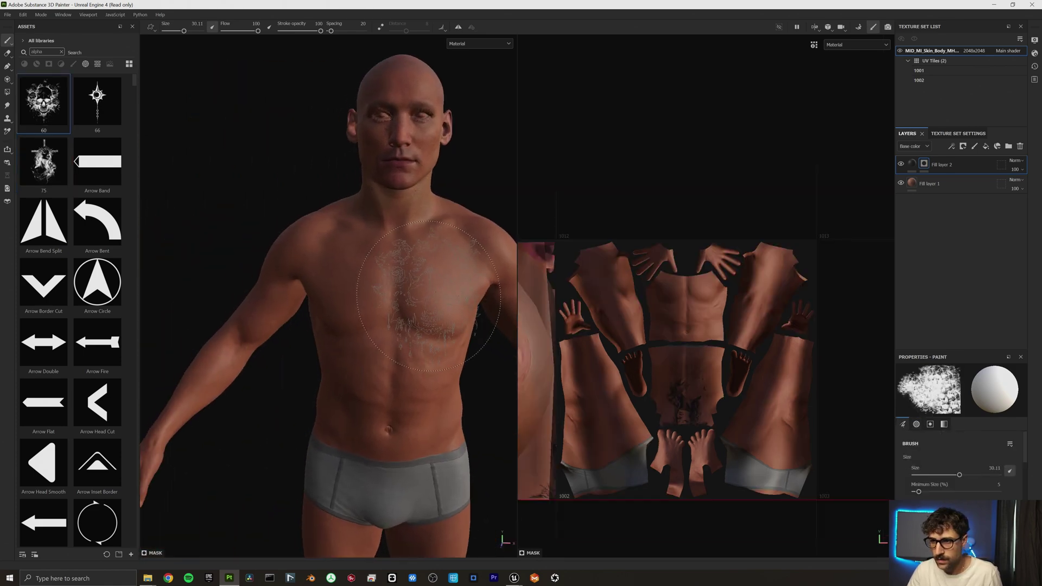
{"action": "left_click", "coordinate": [421, 309]}
- Stamp tattoo alpha 66 on the character's right upper arm in the same mask
{"action": "mouse_move", "coordinate": [477, 348]}
{"action": "left_mouse_down", "text": "alt"}
{"action": "mouse_move", "coordinate": [461, 376]}
{"action": "mouse_move", "coordinate": [350, 350]}
{"action": "left_mouse_up", "text": "alt"}
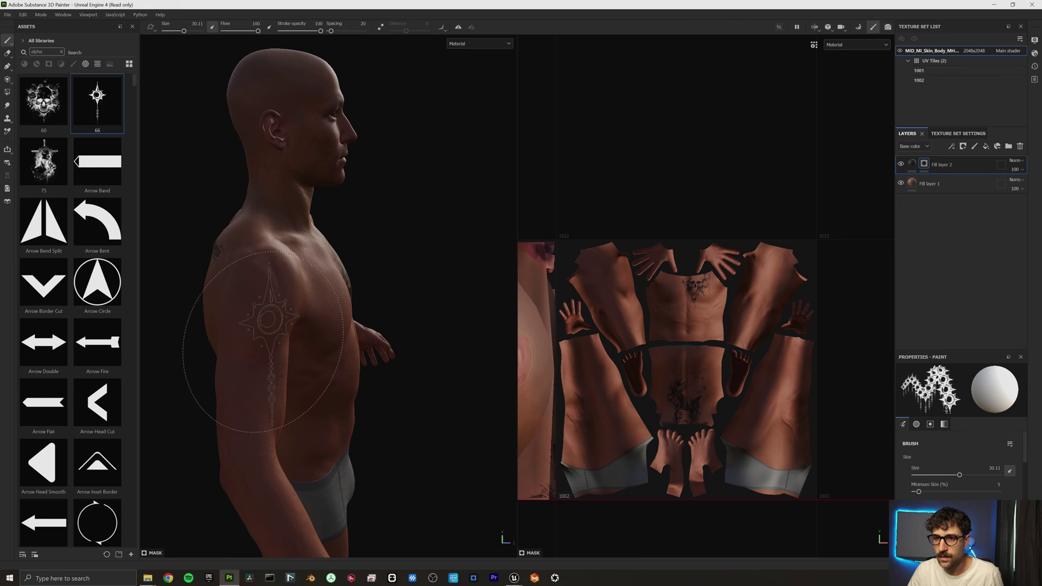
{"action": "left_click", "coordinate": [252, 344]}
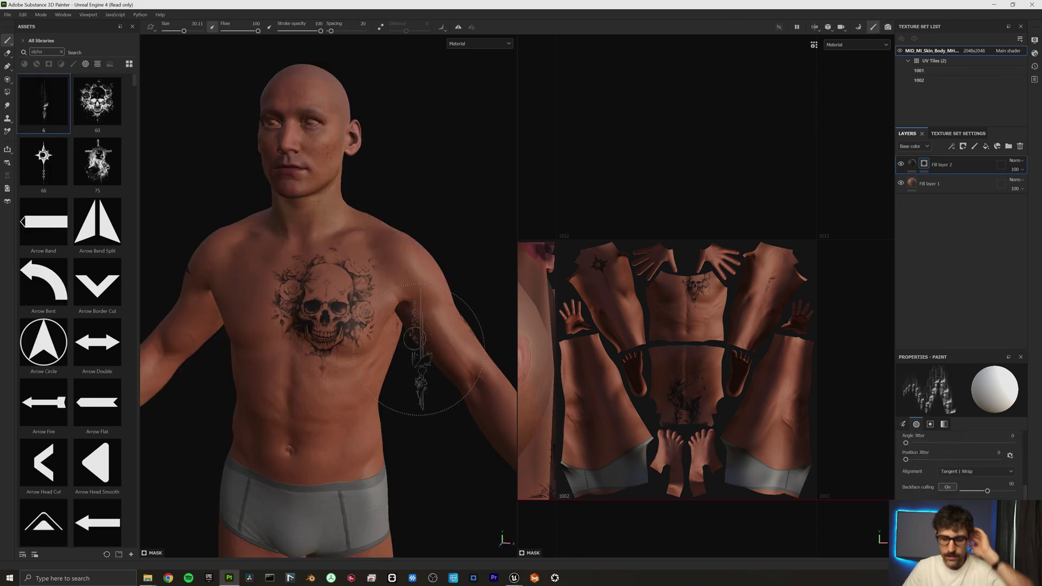
{"action": "left_click_drag", "start_coordinate": [380, 353], "coordinate": [155, 353], "text": "alt"}
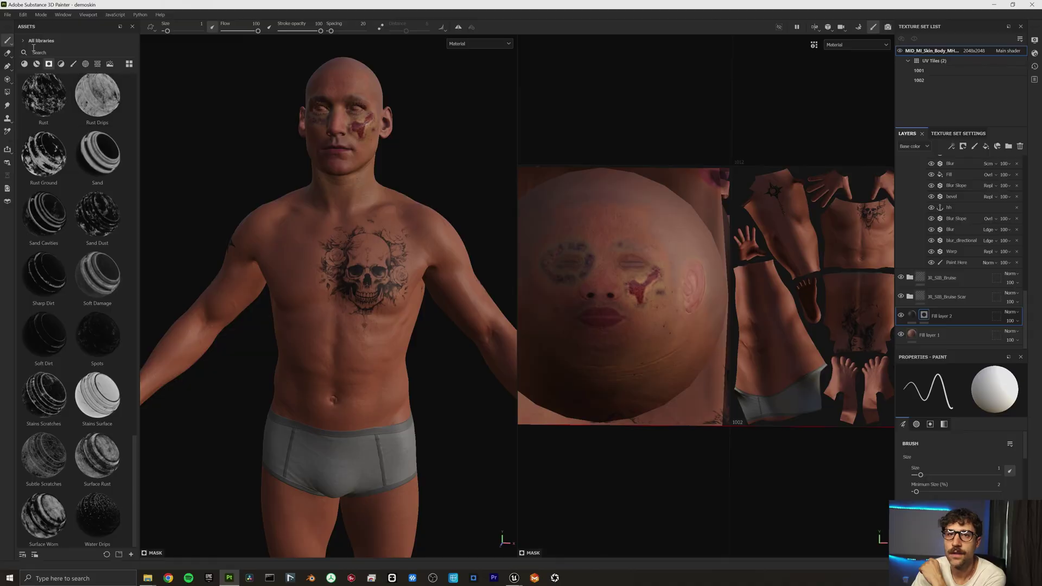
- Export the textures as 8-bit PNGs with the Unreal Engine 4 (Packed) template into the jerad_demotextures folder, keeping each texture set's size
{"action": "left_click", "coordinate": [7, 16]}
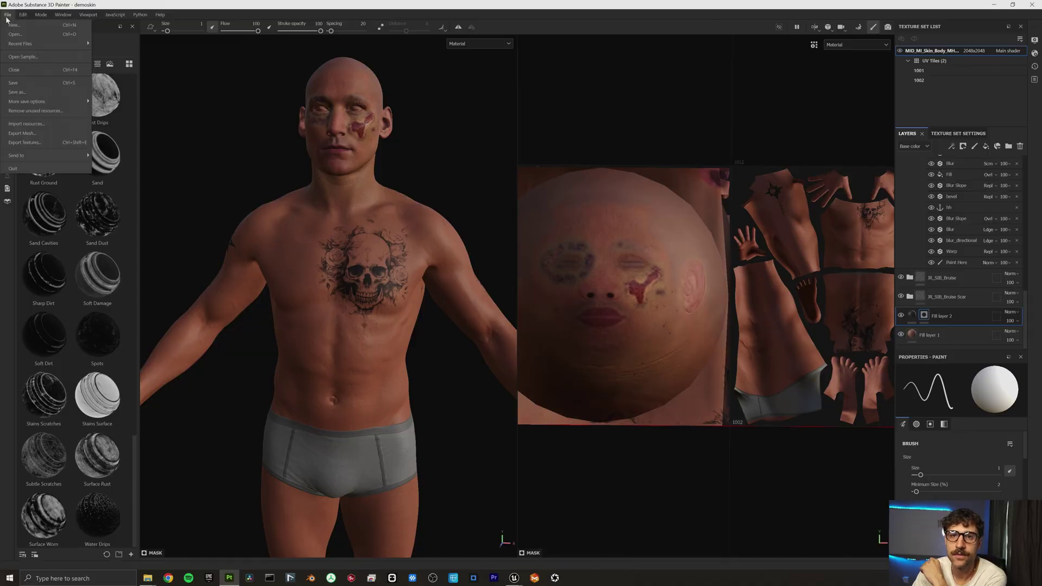
{"action": "left_click", "coordinate": [41, 143]}
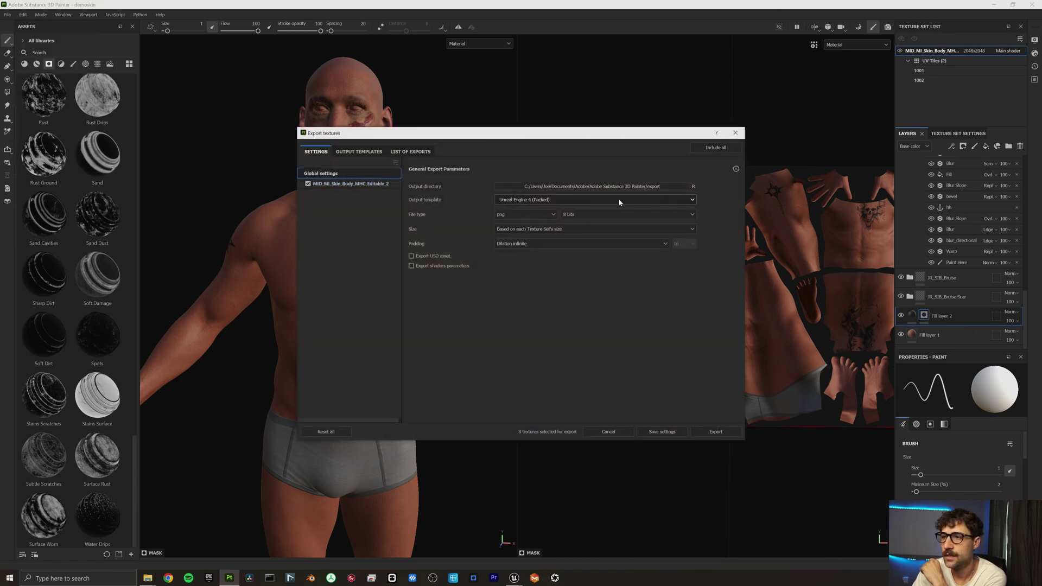
{"action": "left_click", "coordinate": [638, 188]}
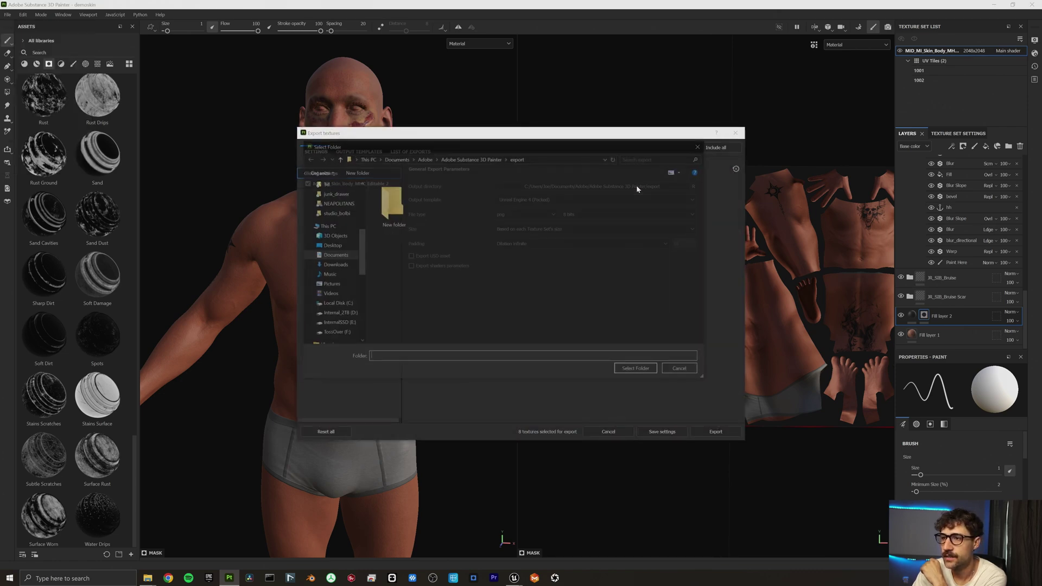
{"action": "left_click", "coordinate": [392, 209]}
{"action": "left_click", "coordinate": [638, 370]}
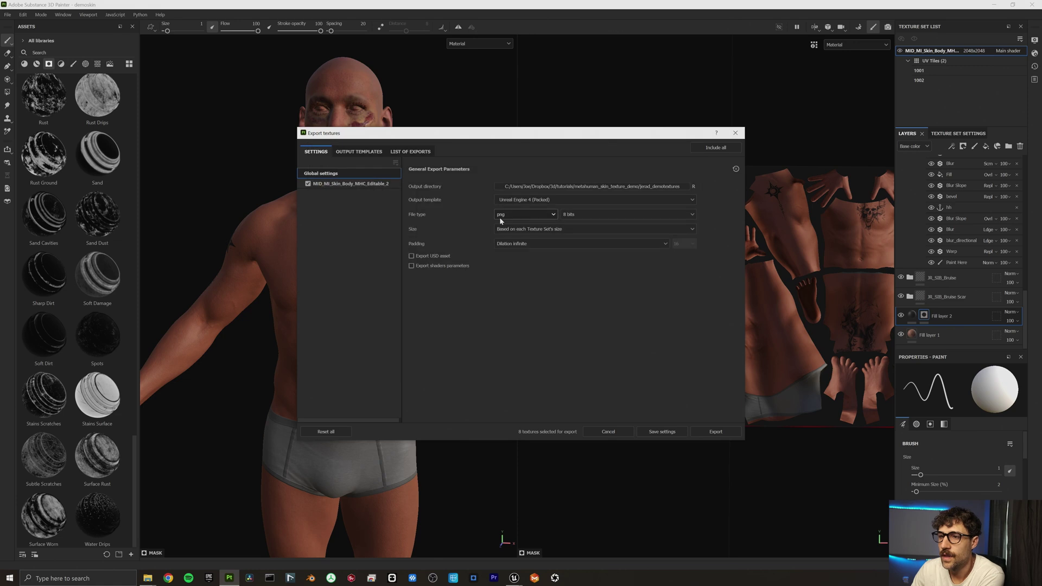
{"action": "left_click", "coordinate": [543, 232]}
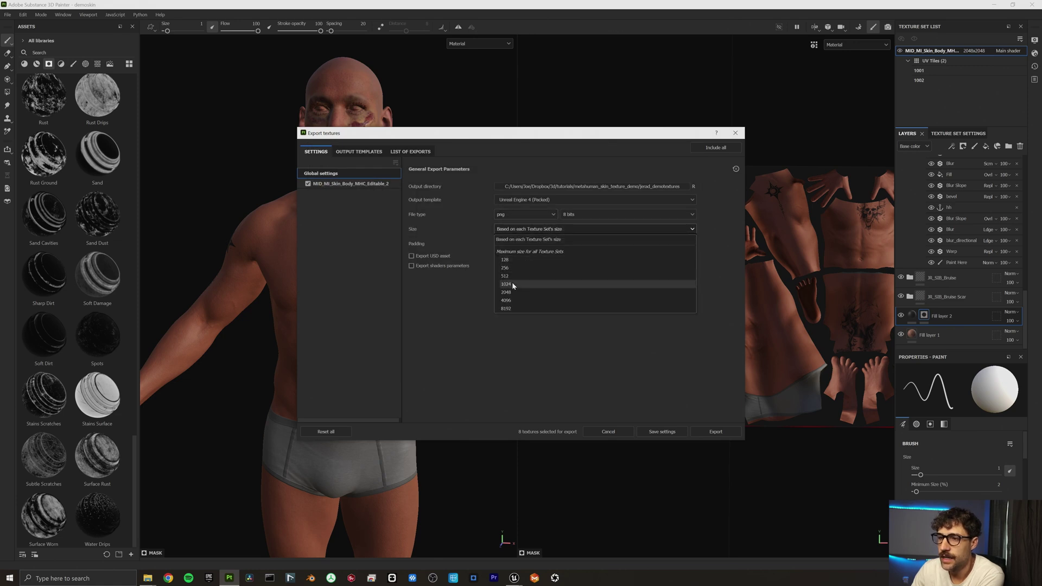
{"action": "left_click", "coordinate": [478, 227]}
{"action": "left_click", "coordinate": [708, 432]}
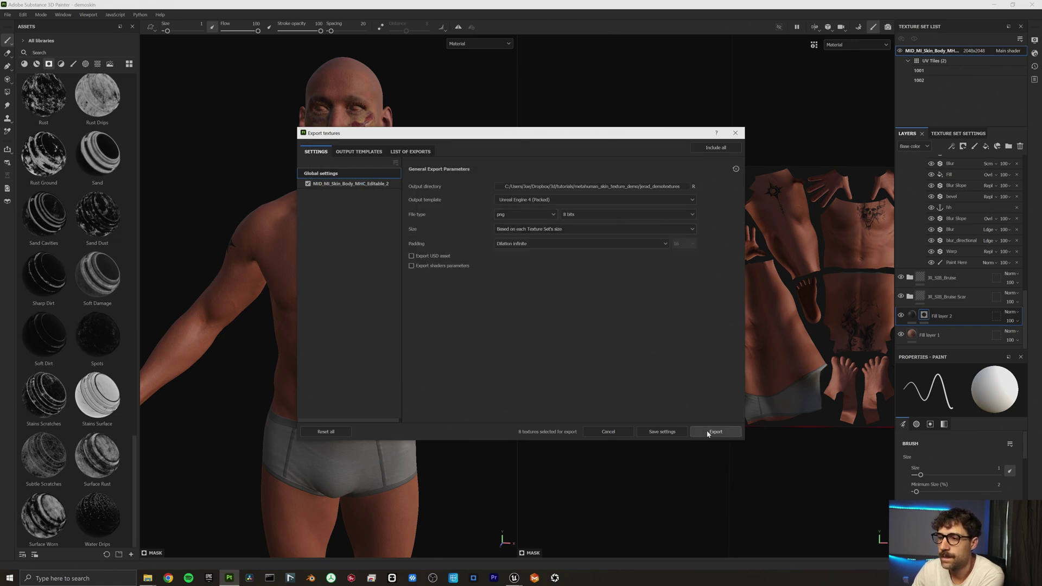
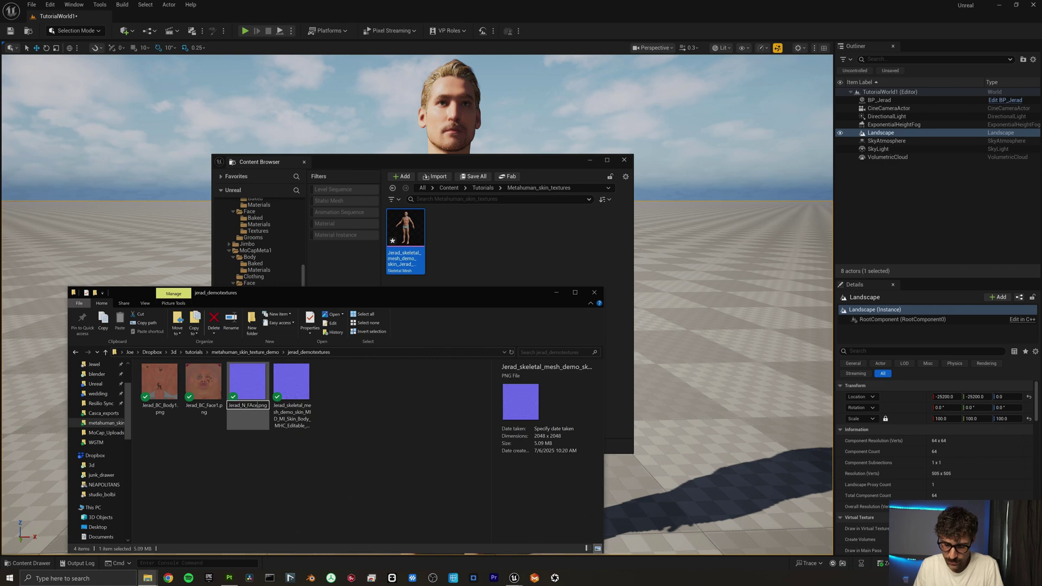
- Rename the two exported normal maps as Jerad_N_Face1 and Jerad_N_Body1
{"action": "key", "text": "Left"}
{"action": "key", "text": "Left"}
{"action": "key", "text": "Left"}
{"action": "key", "text": "BackSpace"}
{"action": "type", "text": "a"}
{"action": "key", "text": "Right"}
{"action": "key", "text": "Right"}
{"action": "key", "text": "Right"}
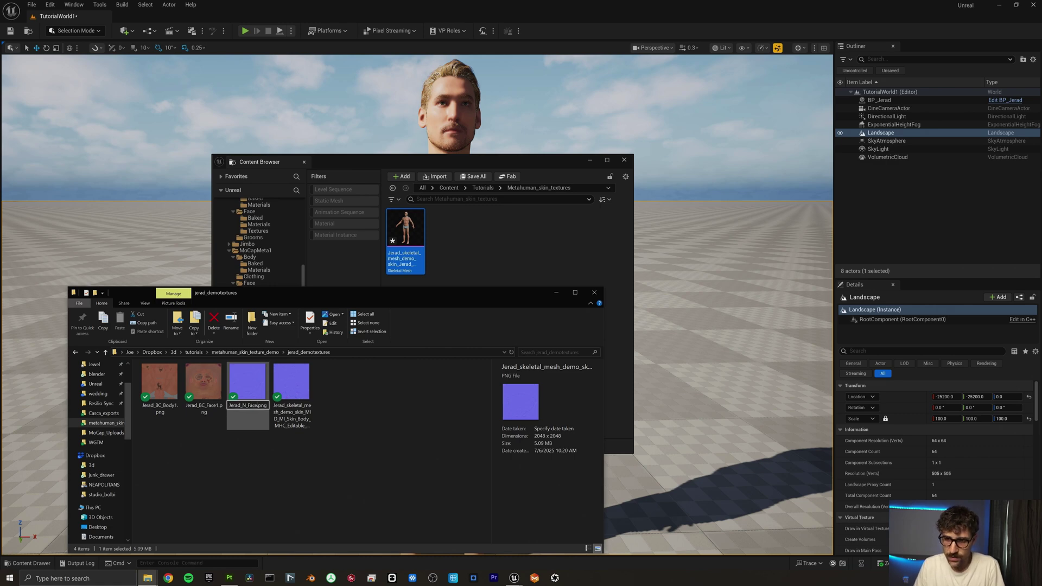
{"action": "key", "text": "Return"}
{"action": "left_click", "coordinate": [280, 392]}
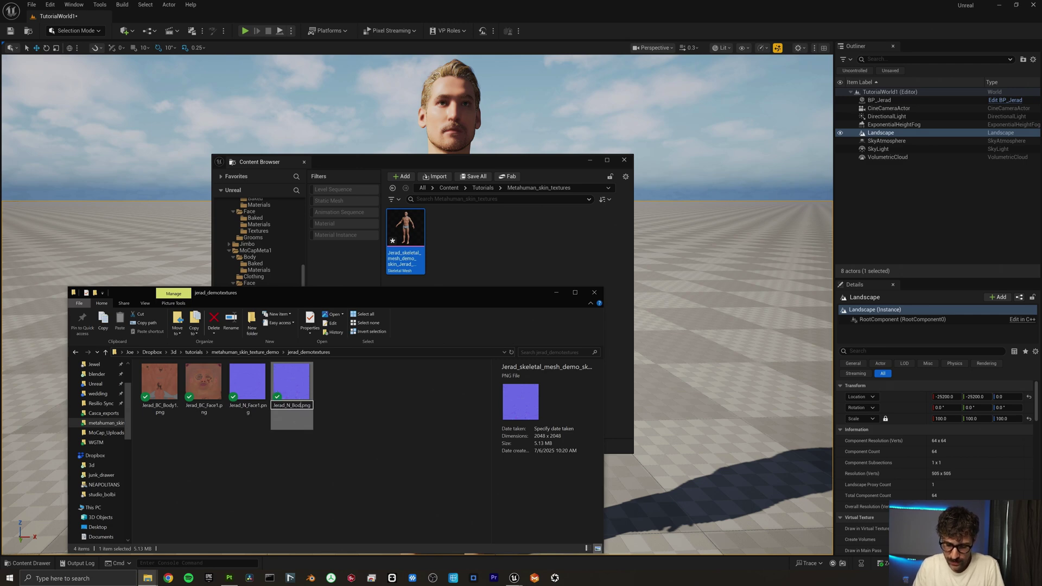
{"action": "key", "text": "Return"}
- Import all four renamed face and body PNGs into the Metahuman_skin_textures content folder in Unreal
{"action": "key", "text": "ctrl+a"}
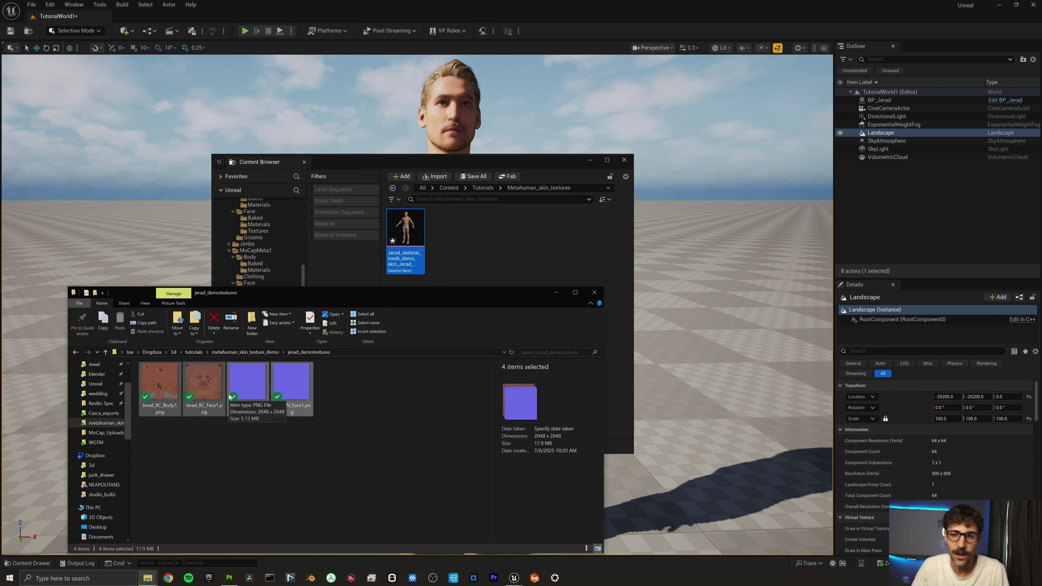
{"action": "left_click_drag", "start_coordinate": [205, 387], "coordinate": [461, 286]}
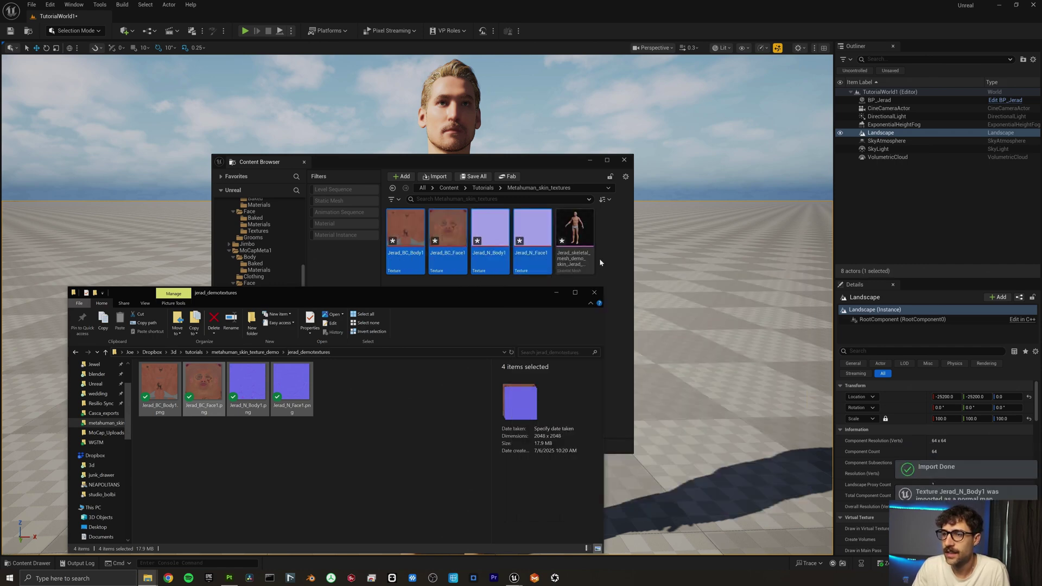
{"action": "left_click", "coordinate": [609, 265]}
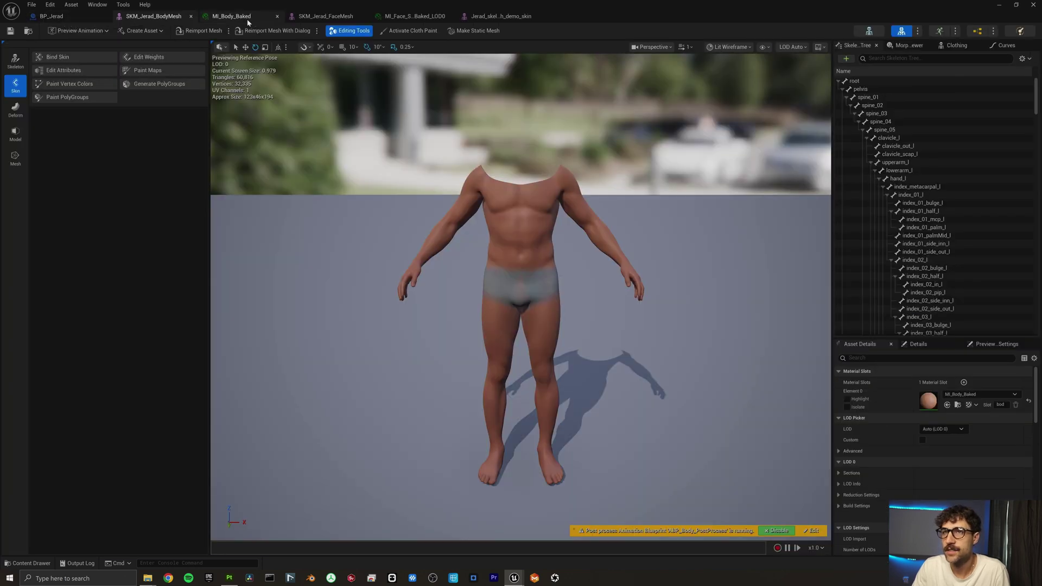
- In MI_Body_Baked, assign Jerad_BC_Body1 to Basecolor Baked and Jerad_N_Body1 to Normal Baked, and save the material instance
{"action": "left_click", "coordinate": [232, 16]}
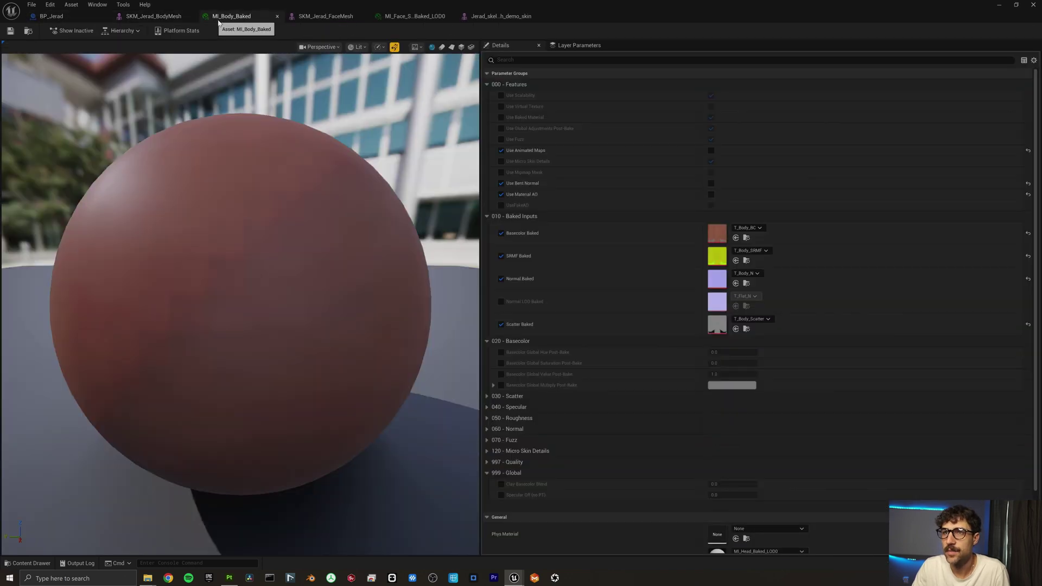
{"action": "key", "text": "alt+Tab"}
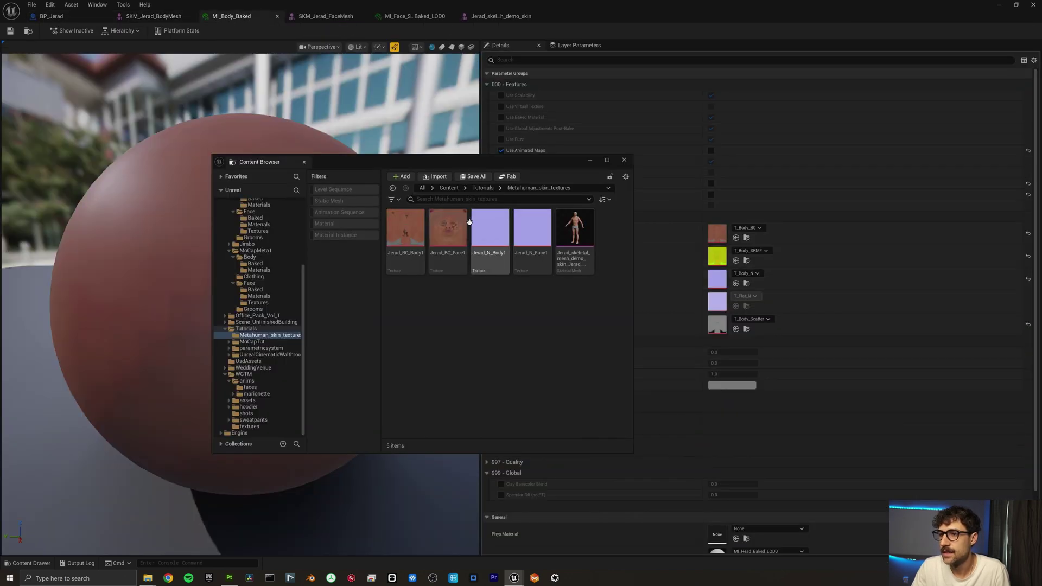
{"action": "left_click_drag", "start_coordinate": [410, 230], "coordinate": [736, 238]}
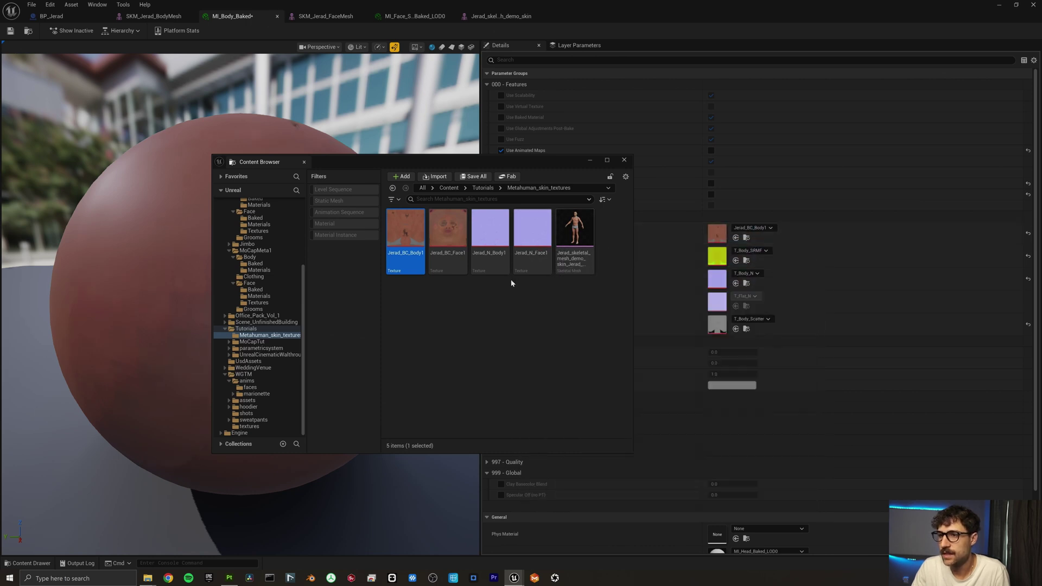
{"action": "left_click_drag", "start_coordinate": [492, 234], "coordinate": [739, 284]}
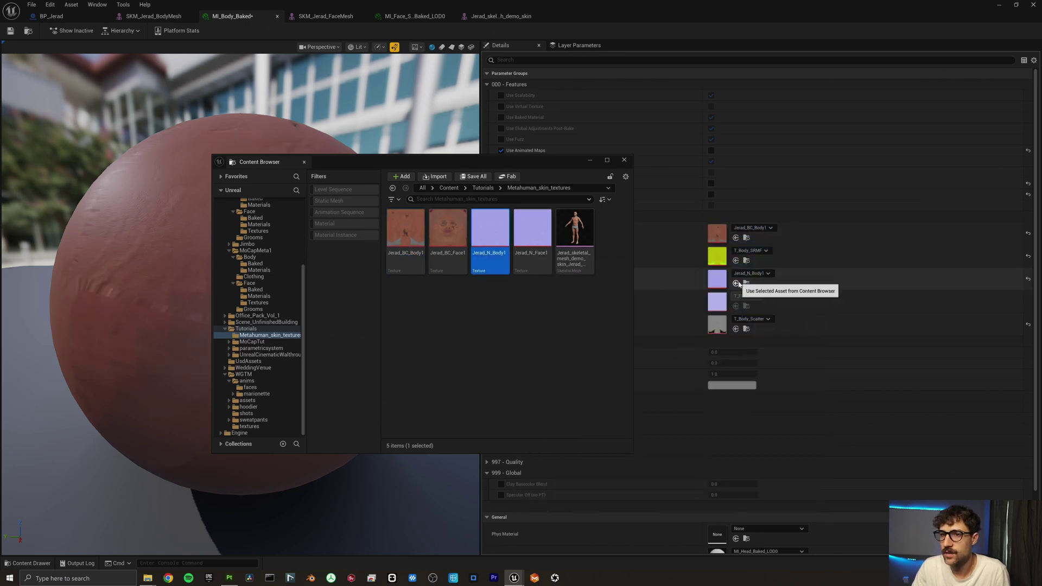
{"action": "left_click", "coordinate": [11, 31]}
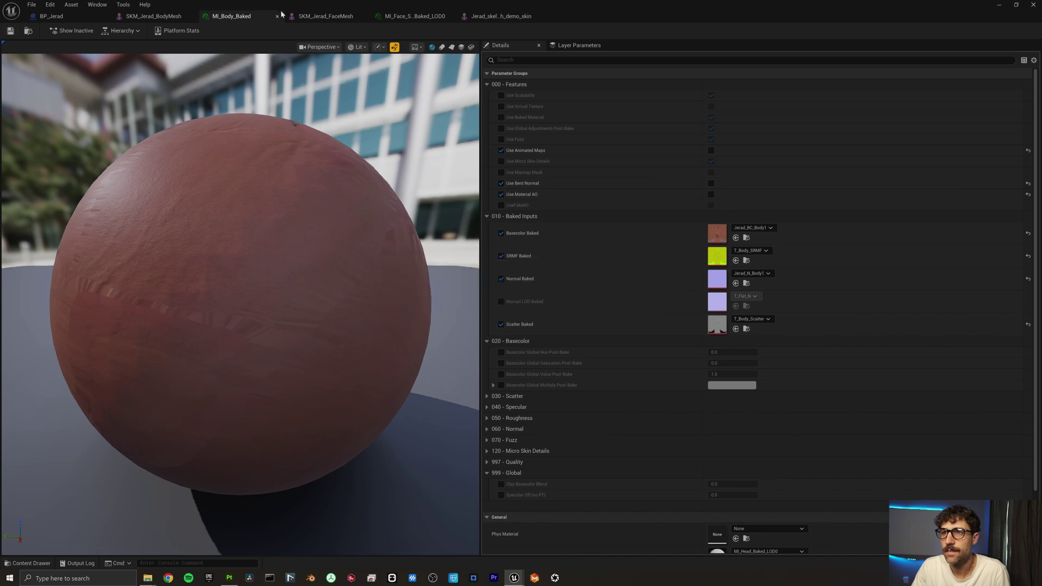
- In the baked LOD0 face material instance, assign Jerad_BC_Face1 as the baked base color and Jerad_N_Face1 as the baked normal
{"action": "left_click", "coordinate": [407, 17]}
{"action": "key", "text": "alt+Tab"}
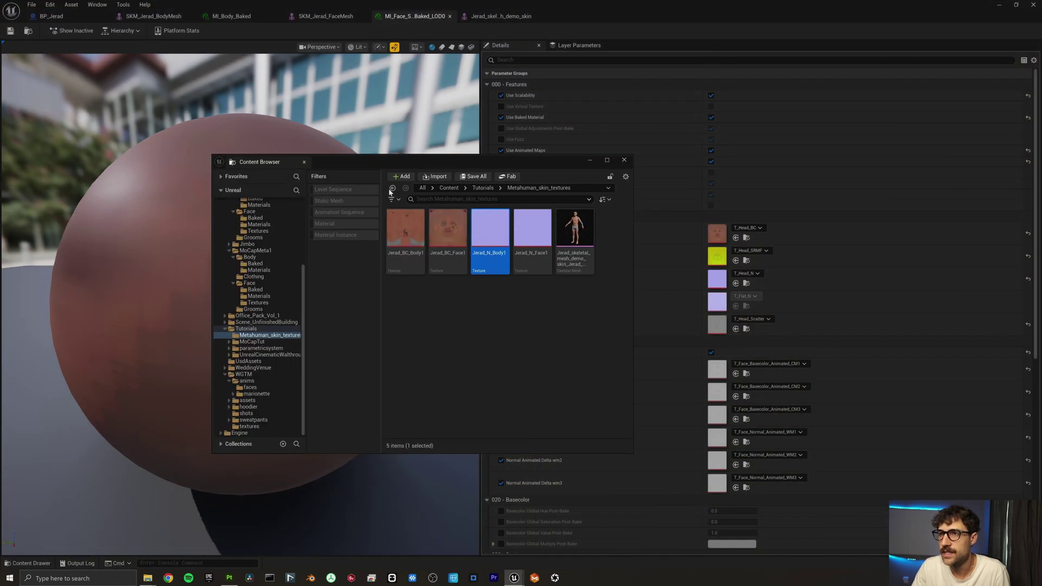
{"action": "left_click_drag", "start_coordinate": [458, 232], "coordinate": [726, 235]}
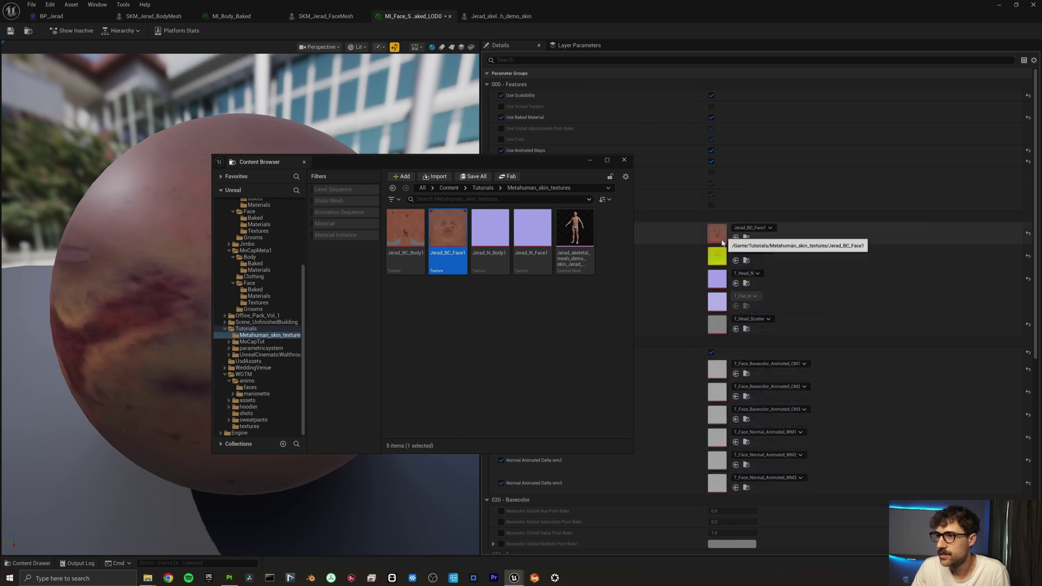
{"action": "left_click_drag", "start_coordinate": [530, 234], "coordinate": [719, 283]}
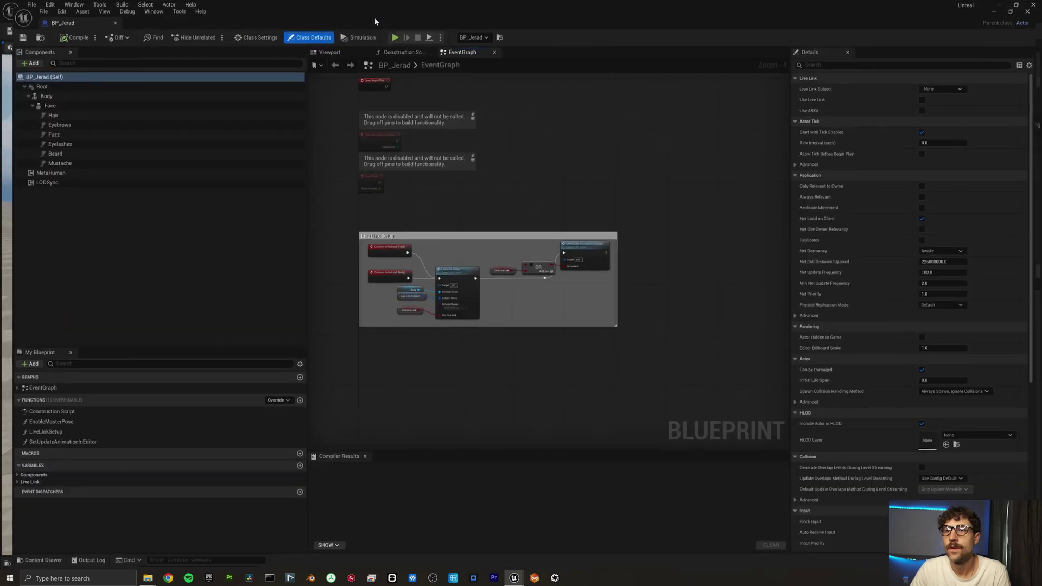
- View the retextured character in BP_Jerad's viewport and select its Body component
{"action": "left_click", "coordinate": [327, 48]}
{"action": "scroll", "coordinate": [496, 179], "scroll_direction": "up", "scroll_amount": 3}
{"action": "mouse_move", "coordinate": [496, 178]}
{"action": "right_mouse_down"}
{"action": "mouse_move", "coordinate": [495, 204]}
{"action": "mouse_move", "coordinate": [502, 184]}
{"action": "right_mouse_up"}
{"action": "left_click", "coordinate": [35, 91]}
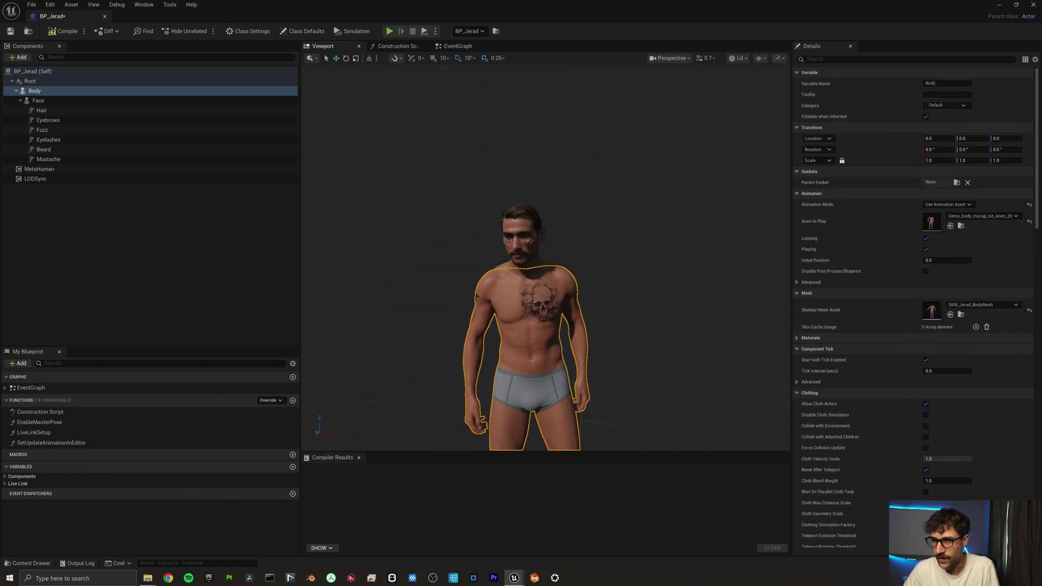